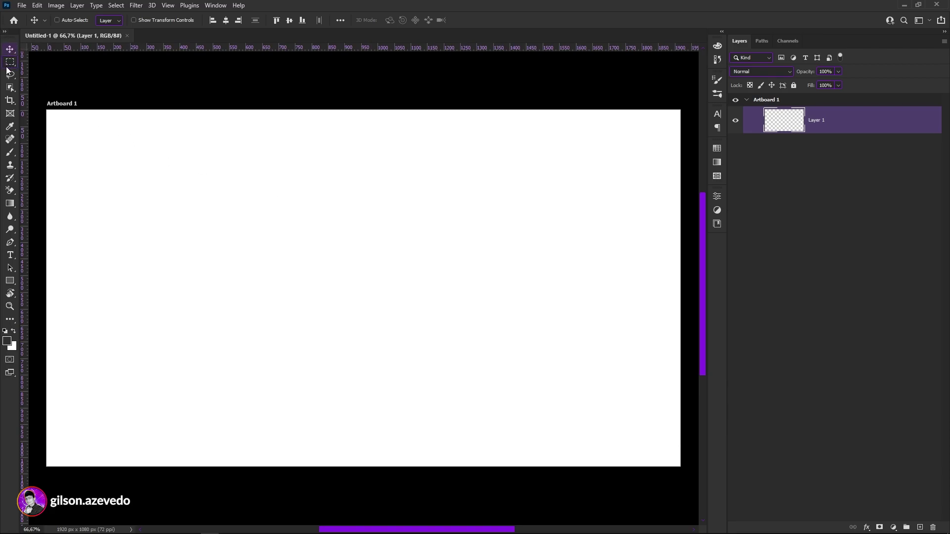
Paint a short dark brush stroke in the upper part of the empty artboard, and undo it.
{"action": "left_click", "coordinate": [10, 63]}
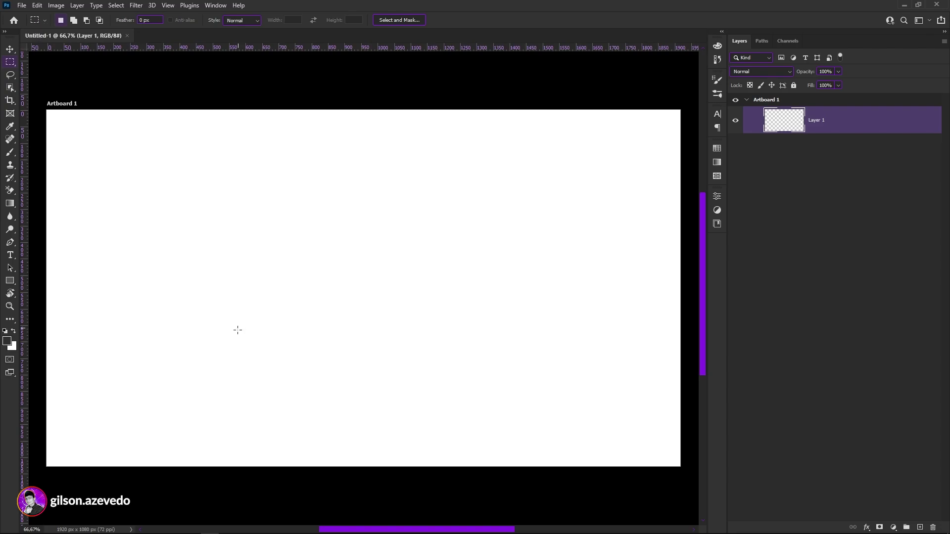
{"action": "left_click", "coordinate": [10, 49]}
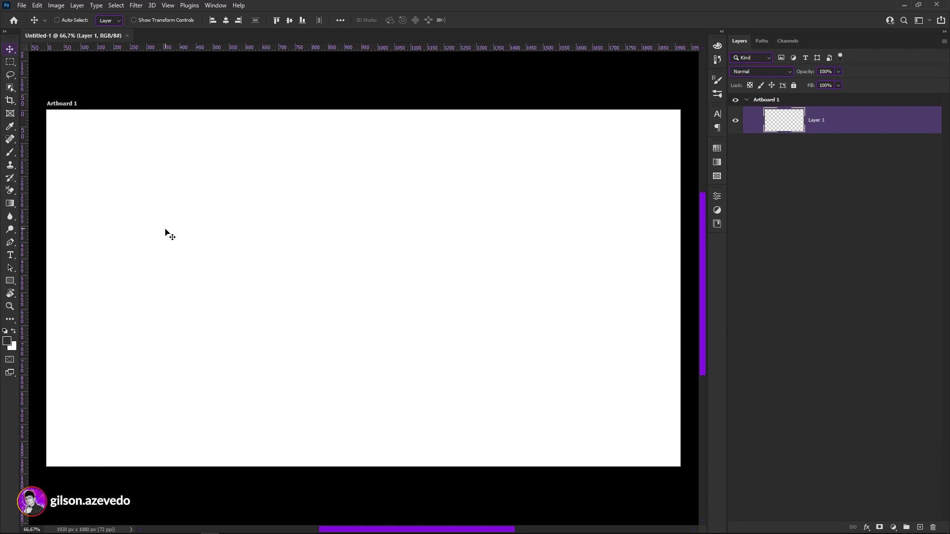
{"action": "left_click", "coordinate": [10, 155]}
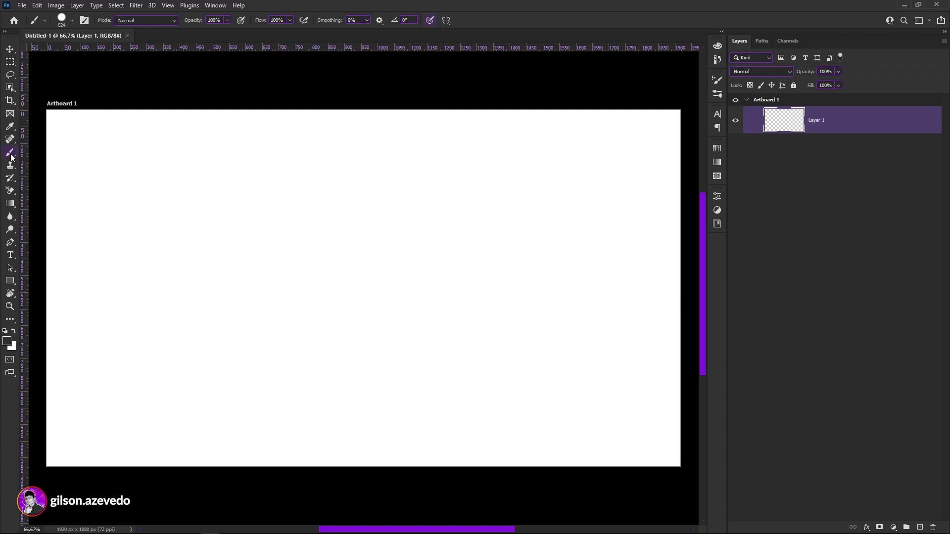
{"action": "mouse_move", "coordinate": [229, 186]}
{"action": "left_mouse_down"}
{"action": "mouse_move", "coordinate": [223, 212]}
{"action": "mouse_move", "coordinate": [252, 217]}
{"action": "left_mouse_up"}
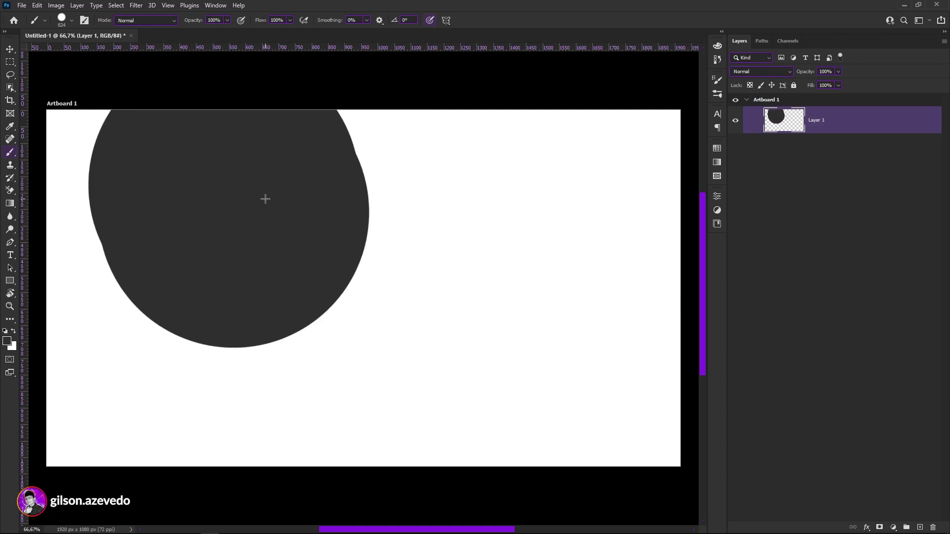
{"action": "key", "text": "ctrl+z"}
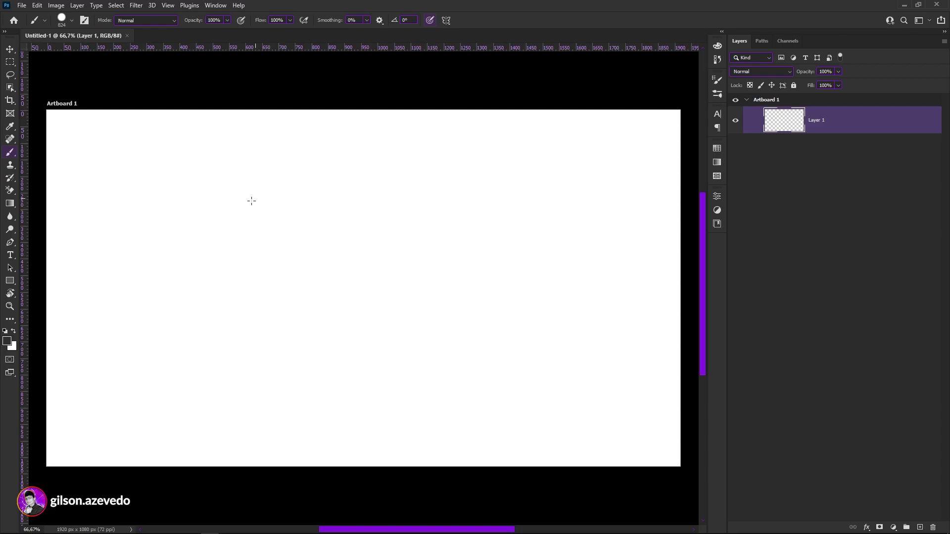
Draw a dark square shape about 265 px wide on the artboard and duplicate it alongside to its right.
{"action": "left_click", "coordinate": [10, 280]}
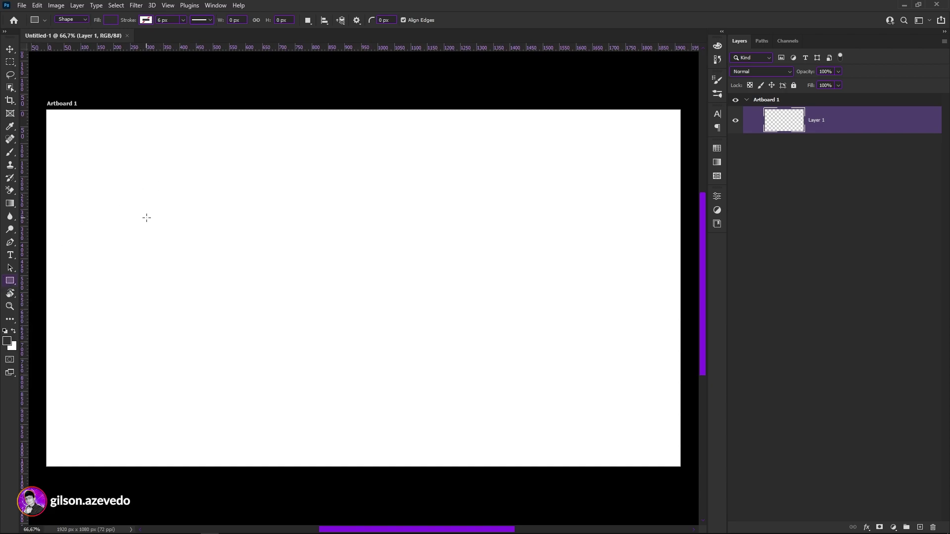
{"action": "mouse_move", "coordinate": [171, 205]}
{"action": "left_mouse_down"}
{"action": "mouse_move", "coordinate": [212, 262]}
{"action": "mouse_move", "coordinate": [257, 292]}
{"action": "left_mouse_up"}
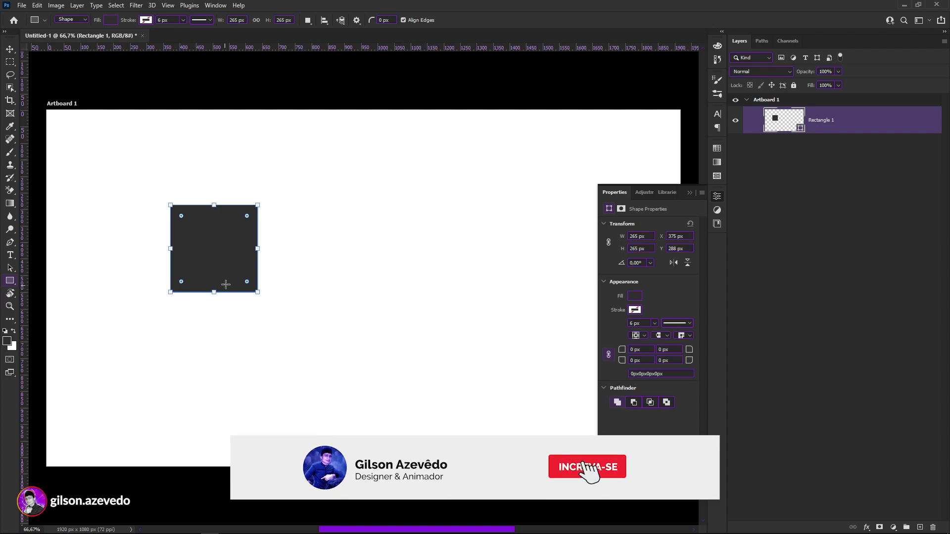
{"action": "left_click", "coordinate": [689, 192]}
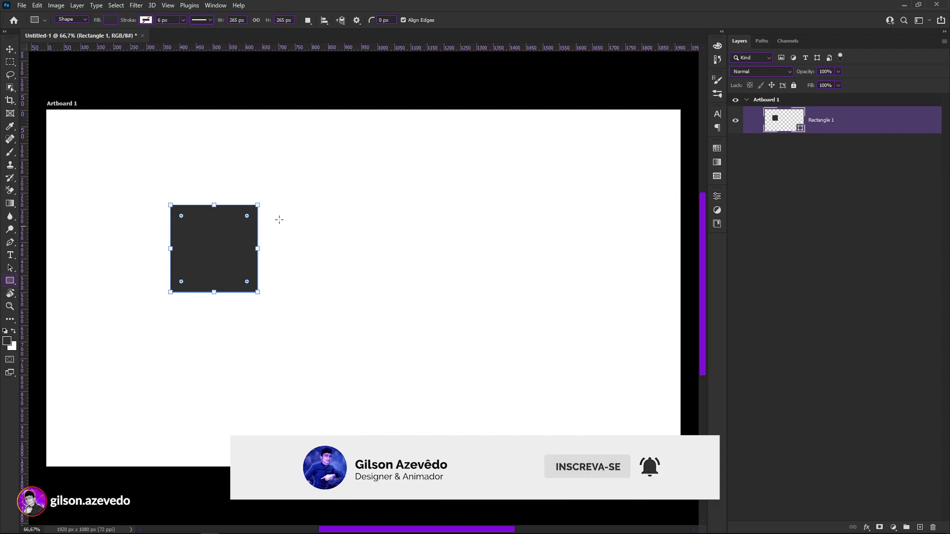
{"action": "left_click", "coordinate": [11, 51]}
{"action": "left_click_drag", "start_coordinate": [206, 245], "coordinate": [369, 247]}
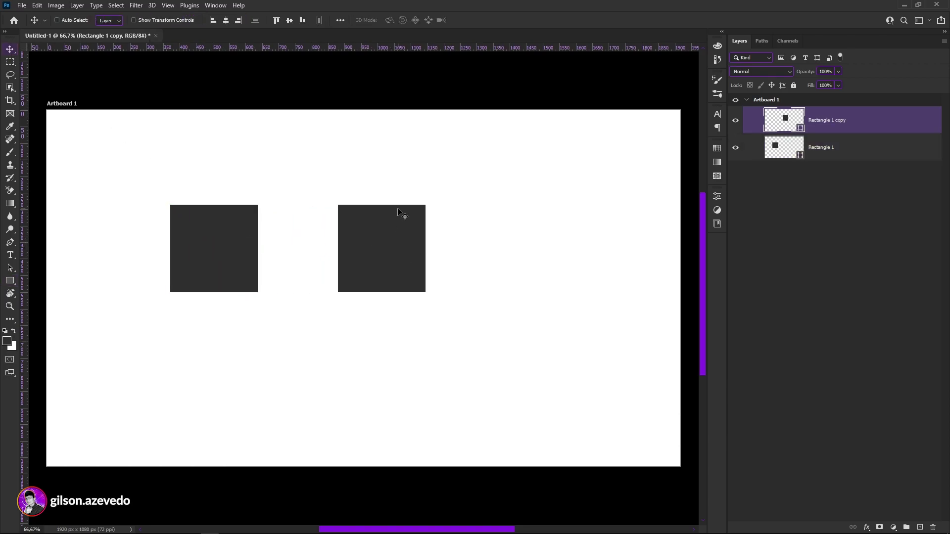
Give the duplicated square a black 6 px stroke, trying yellow and dark grey first.
{"action": "left_click", "coordinate": [10, 281]}
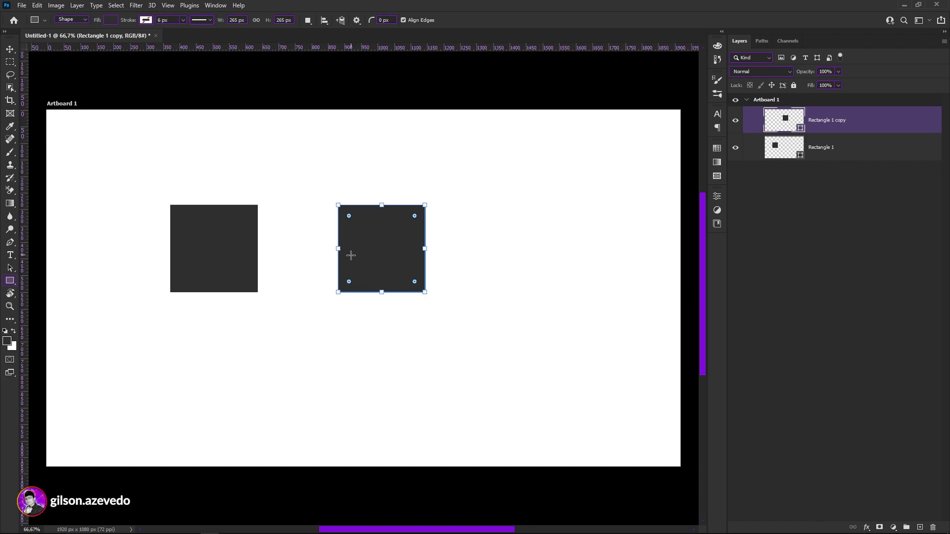
{"action": "left_click", "coordinate": [145, 21]}
{"action": "left_click", "coordinate": [145, 73]}
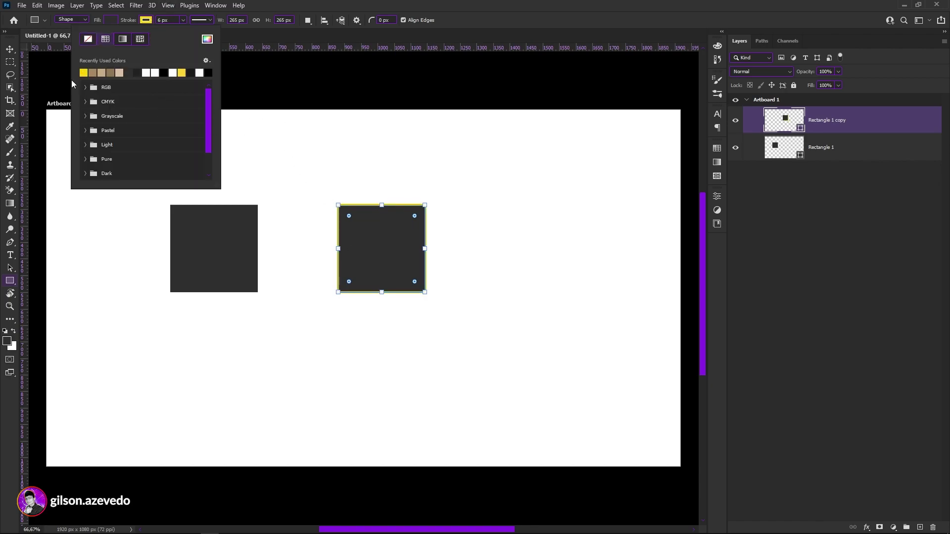
{"action": "left_click", "coordinate": [129, 73]}
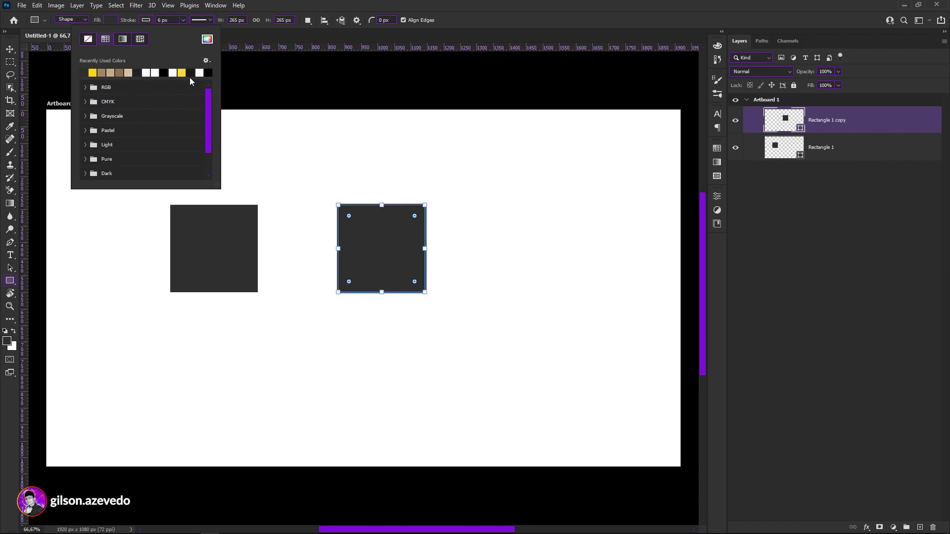
{"action": "left_click", "coordinate": [163, 73]}
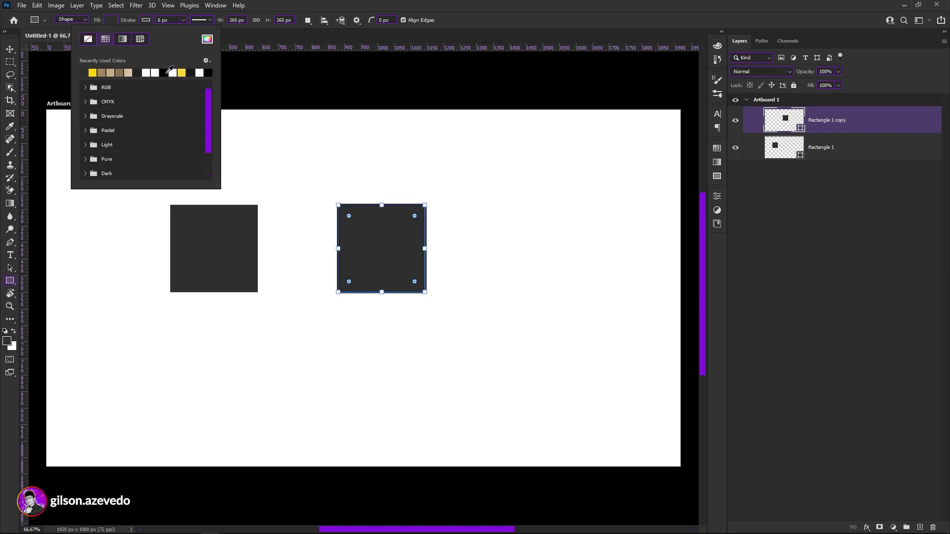
{"action": "left_click", "coordinate": [10, 49]}
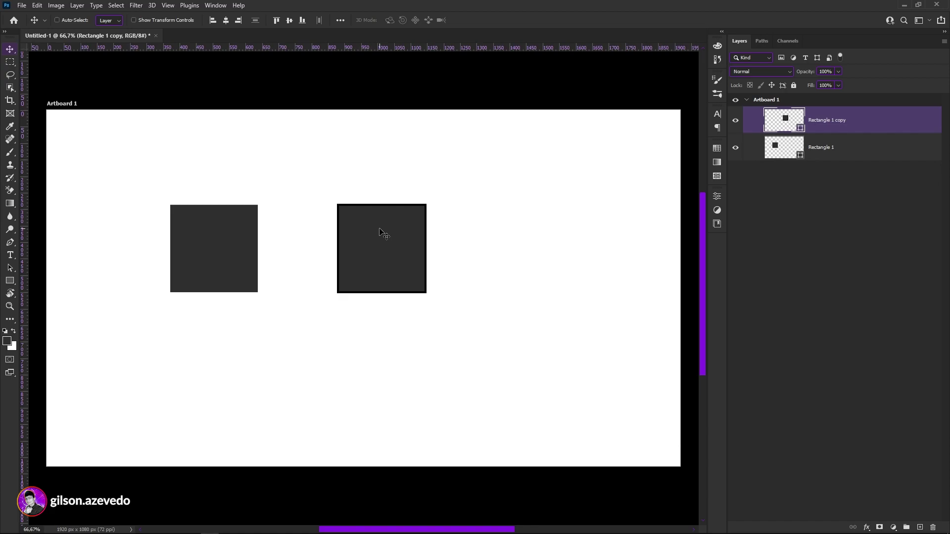
Move the outlined square over the plain square's corner, and place it back beside the plain square, level with it.
{"action": "left_click_drag", "start_coordinate": [386, 204], "coordinate": [236, 244]}
{"action": "left_click_drag", "start_coordinate": [463, 260], "coordinate": [282, 215]}
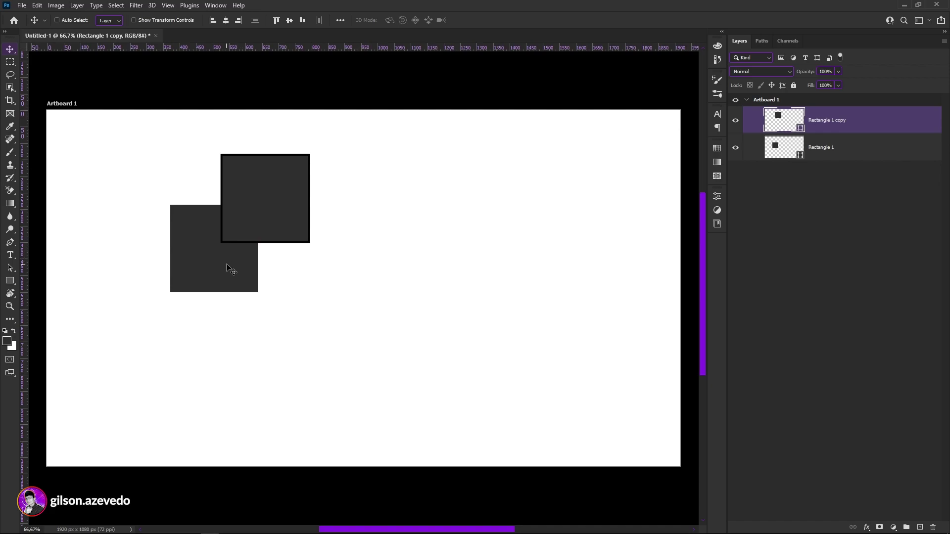
{"action": "left_click_drag", "start_coordinate": [261, 204], "coordinate": [324, 259]}
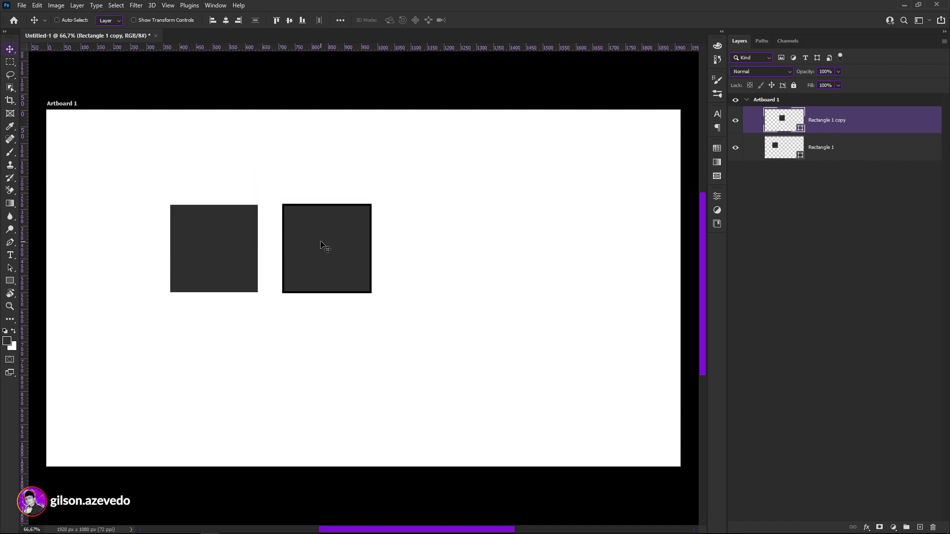
Bring the Rectangle 1 layer above the copy and move its square over the outlined square's lower-right corner.
{"action": "left_click_drag", "start_coordinate": [858, 159], "coordinate": [841, 112]}
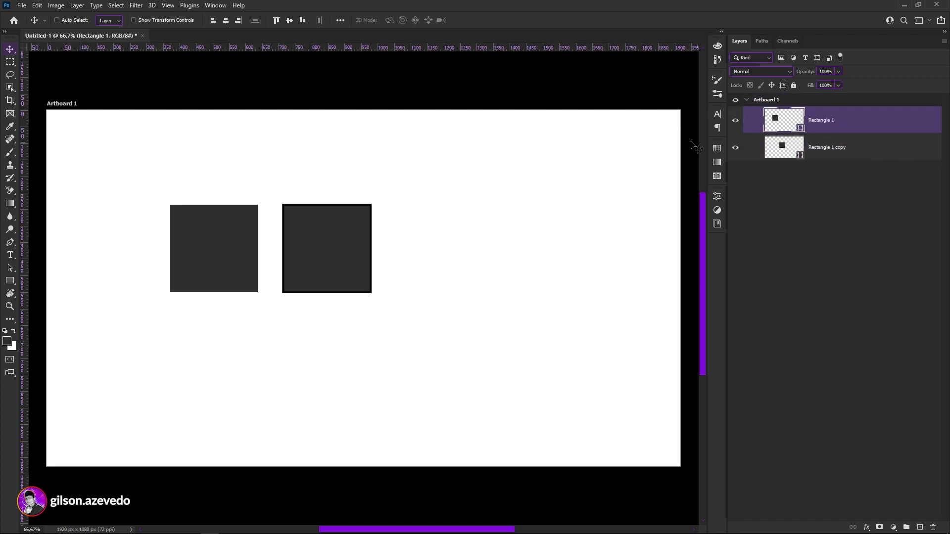
{"action": "left_click_drag", "start_coordinate": [210, 273], "coordinate": [440, 354]}
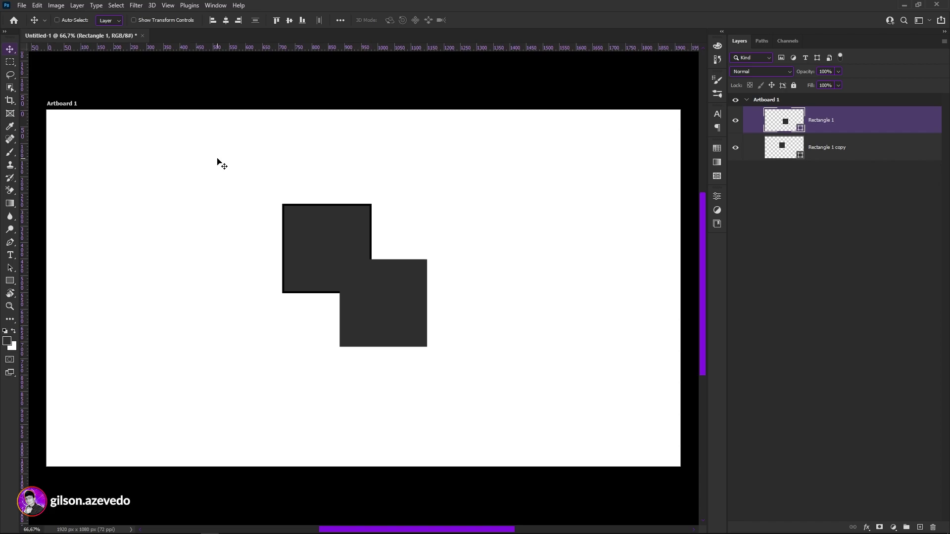
{"action": "left_click_drag", "start_coordinate": [394, 289], "coordinate": [394, 287]}
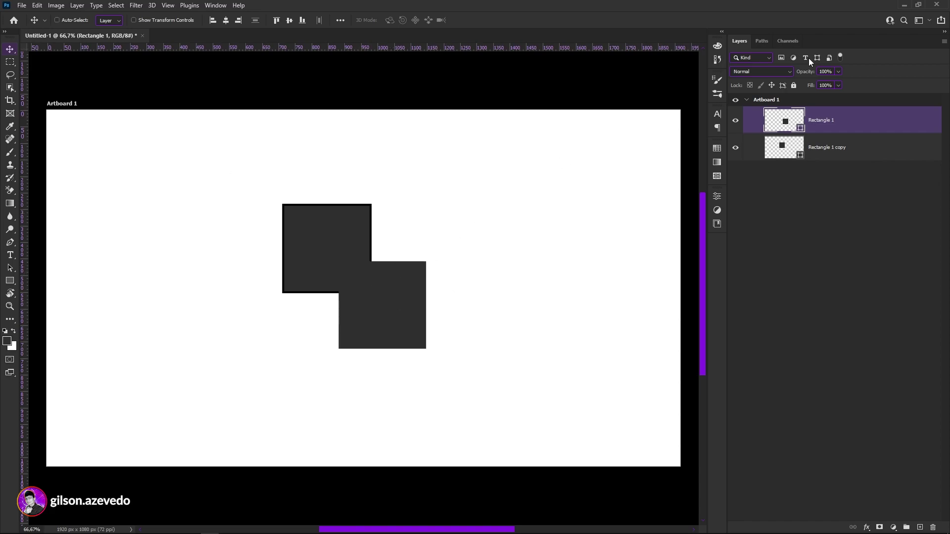
Lower the Rectangle 1 layer's opacity to about 76% and restore it to 100%.
{"action": "left_click", "coordinate": [837, 72]}
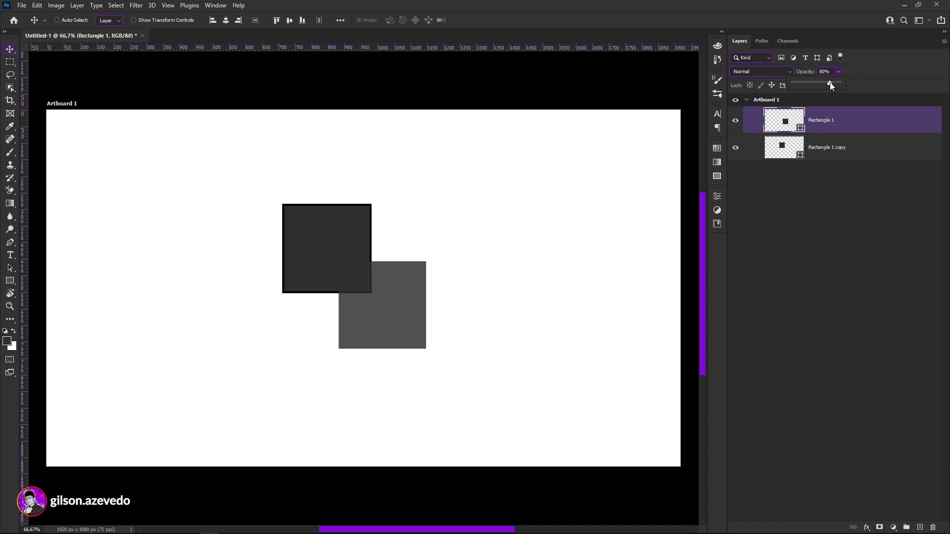
{"action": "left_click_drag", "start_coordinate": [829, 82], "coordinate": [824, 85]}
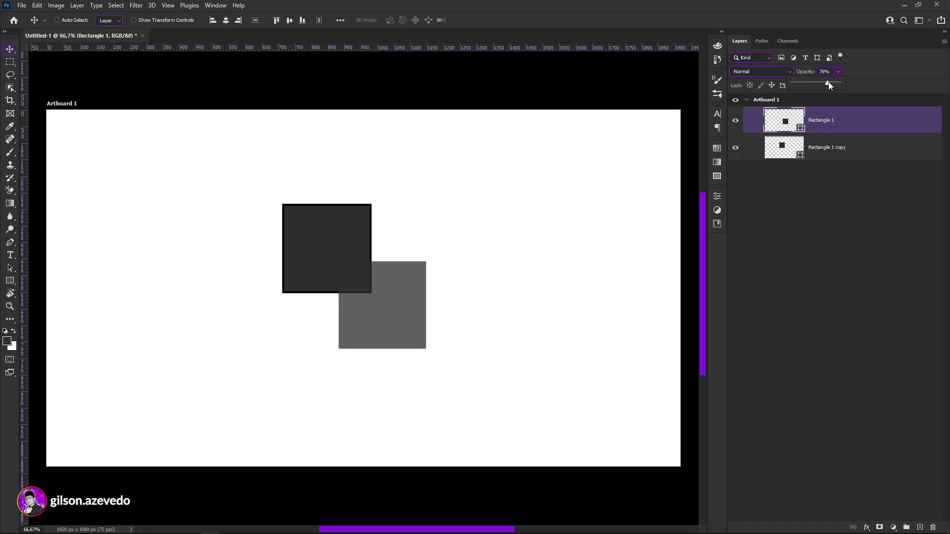
{"action": "left_click_drag", "start_coordinate": [838, 87], "coordinate": [837, 85]}
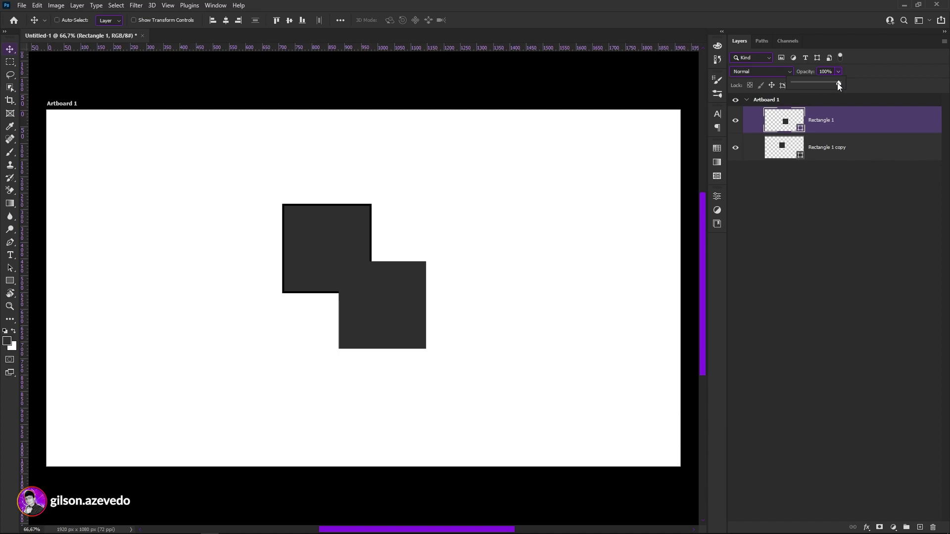
{"action": "left_click", "coordinate": [858, 78]}
Lower the Rectangle 1 layer's fill to see the square turn translucent, and restore it to 100%.
{"action": "left_click", "coordinate": [839, 85]}
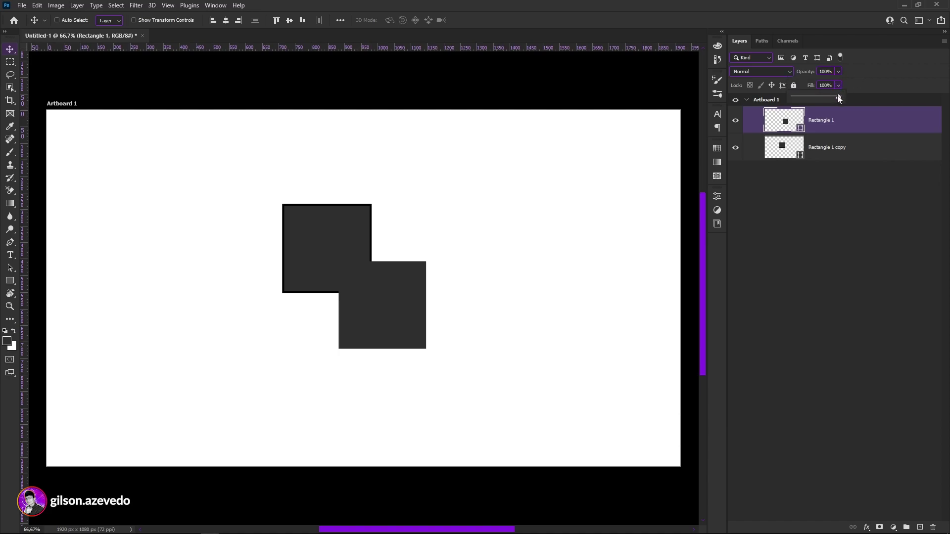
{"action": "left_click_drag", "start_coordinate": [838, 97], "coordinate": [821, 99]}
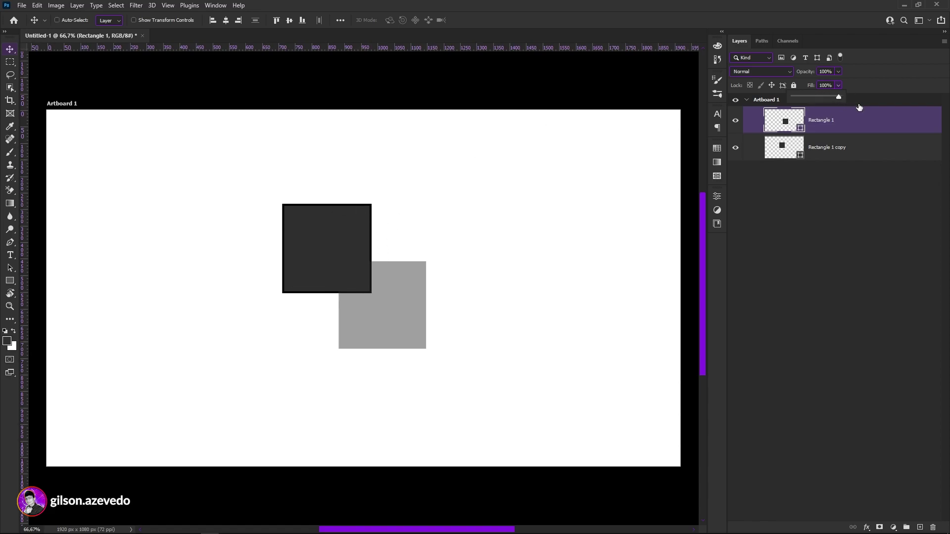
{"action": "left_click_drag", "start_coordinate": [858, 102], "coordinate": [847, 118]}
Move the plain square clear of the outlined one, and enlarge the outlined square to about 255% width and 262% height on the artboard's left half.
{"action": "left_click_drag", "start_coordinate": [380, 324], "coordinate": [490, 301]}
{"action": "left_click", "coordinate": [764, 157]}
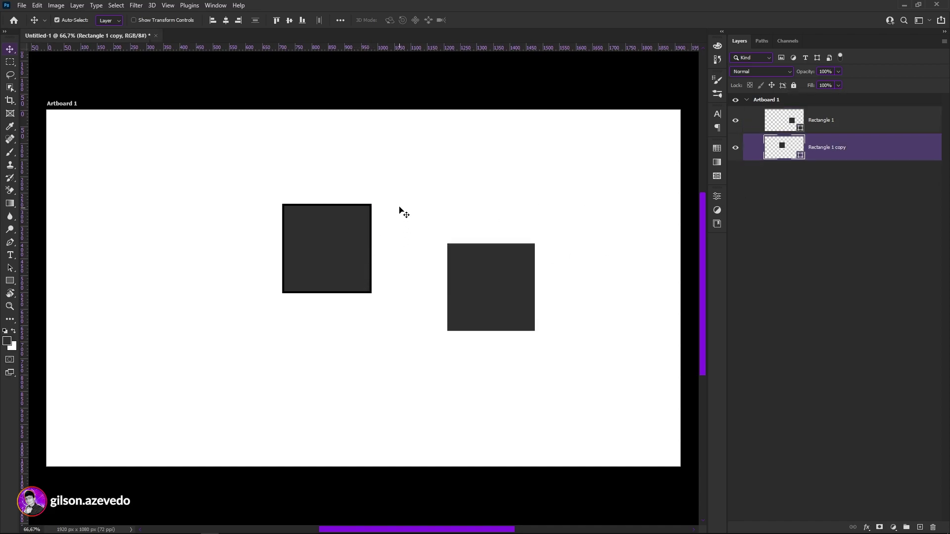
{"action": "key", "text": "ctrl+t"}
{"action": "left_click_drag", "start_coordinate": [370, 294], "coordinate": [441, 366]}
{"action": "left_click_drag", "start_coordinate": [396, 310], "coordinate": [323, 311]}
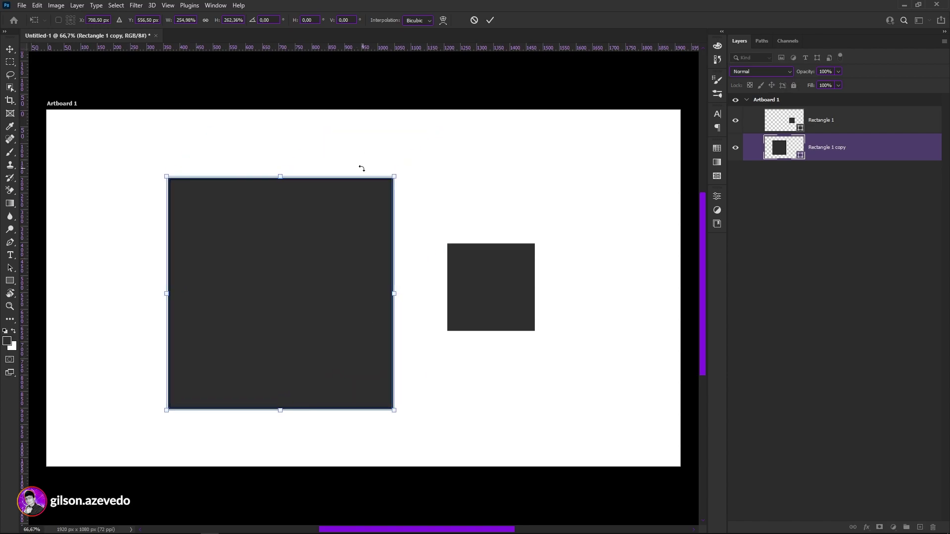
{"action": "key", "text": "Return"}
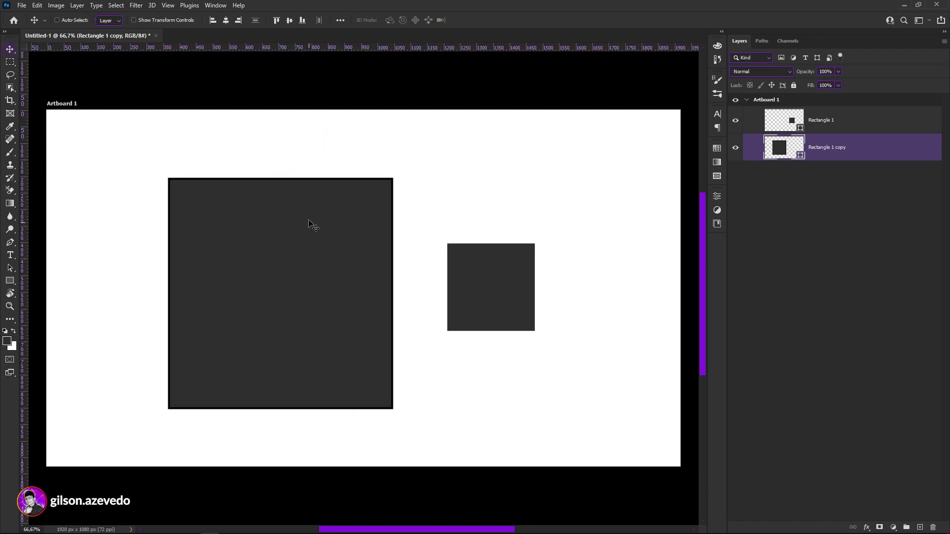
Thicken the large square's black stroke to about 32 px.
{"action": "key", "text": "u"}
{"action": "left_click", "coordinate": [191, 5]}
{"action": "left_click", "coordinate": [190, 6]}
{"action": "left_click", "coordinate": [184, 20]}
{"action": "left_click_drag", "start_coordinate": [183, 31], "coordinate": [198, 30]}
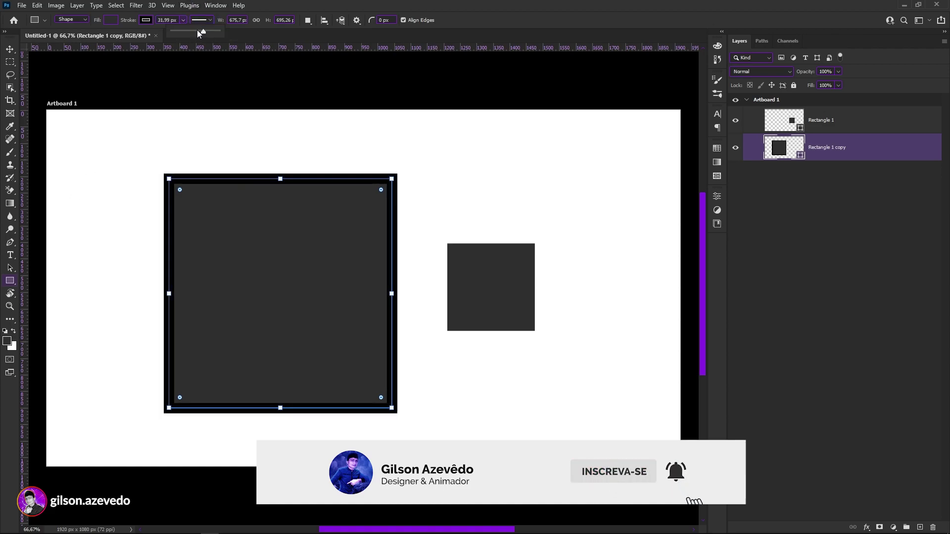
{"action": "left_click", "coordinate": [10, 49]}
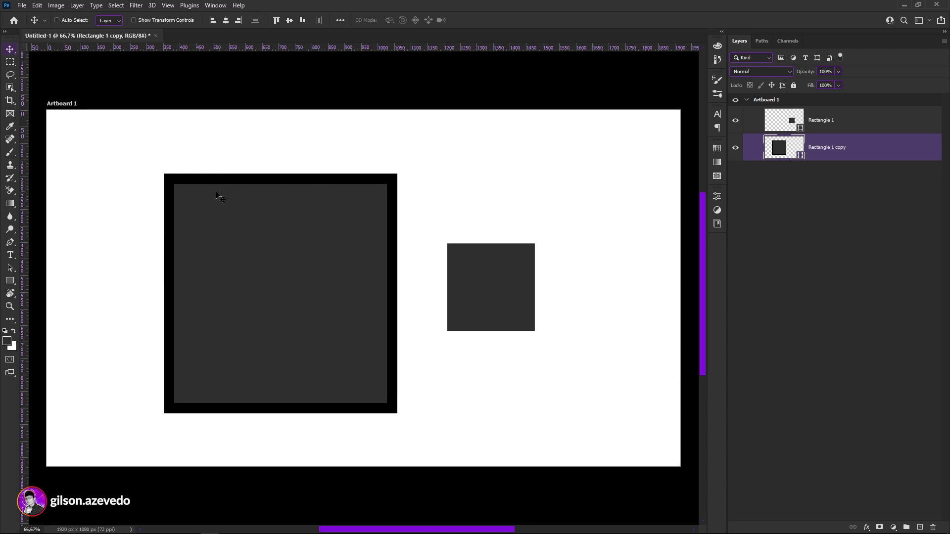
Reduce the Rectangle 1 copy layer's fill to 0% and raise it to 33%.
{"action": "left_click", "coordinate": [839, 72]}
{"action": "left_click_drag", "start_coordinate": [835, 97], "coordinate": [820, 96]}
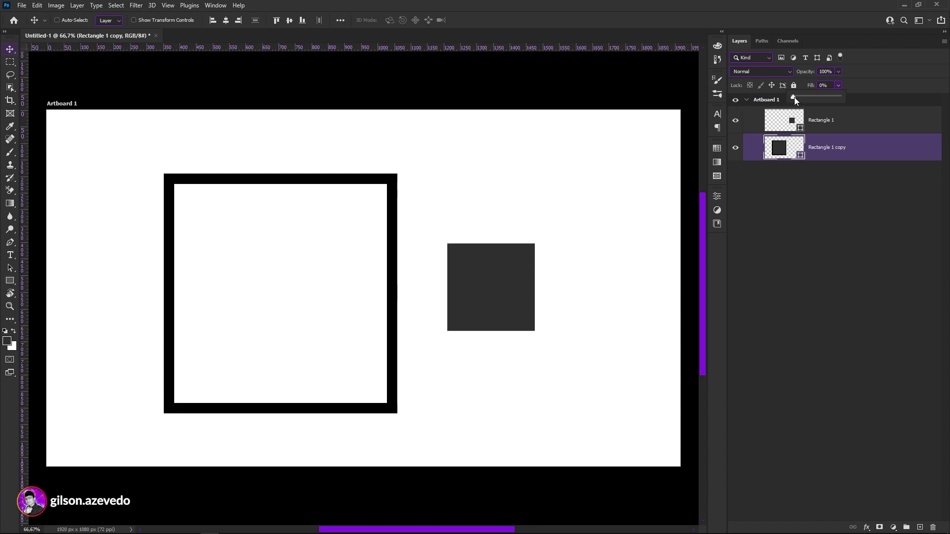
{"action": "left_click_drag", "start_coordinate": [803, 99], "coordinate": [807, 97]}
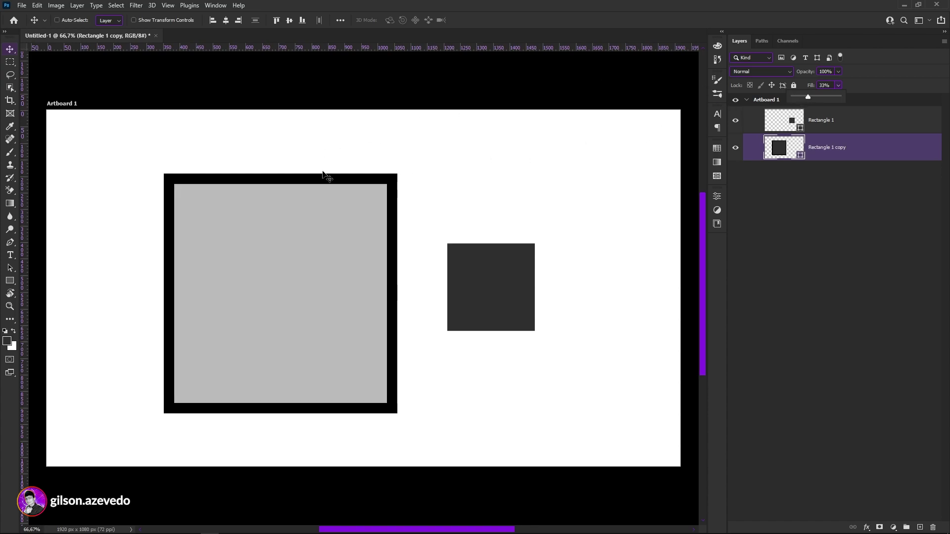
Move the large outlined square over the small one, bring its layer to the top, and move it back to the artboard's left half.
{"action": "left_click_drag", "start_coordinate": [311, 280], "coordinate": [500, 302]}
{"action": "left_click_drag", "start_coordinate": [827, 151], "coordinate": [791, 127]}
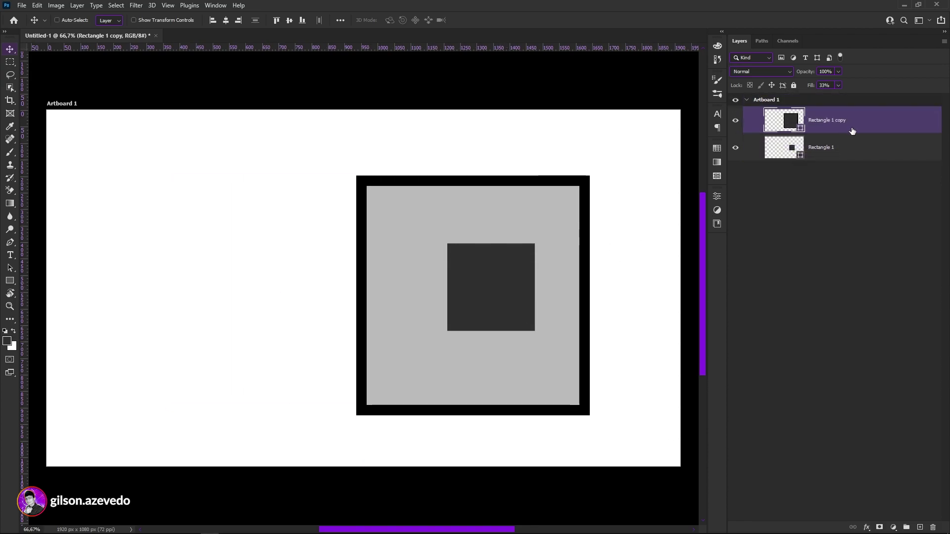
{"action": "left_click_drag", "start_coordinate": [523, 201], "coordinate": [349, 193]}
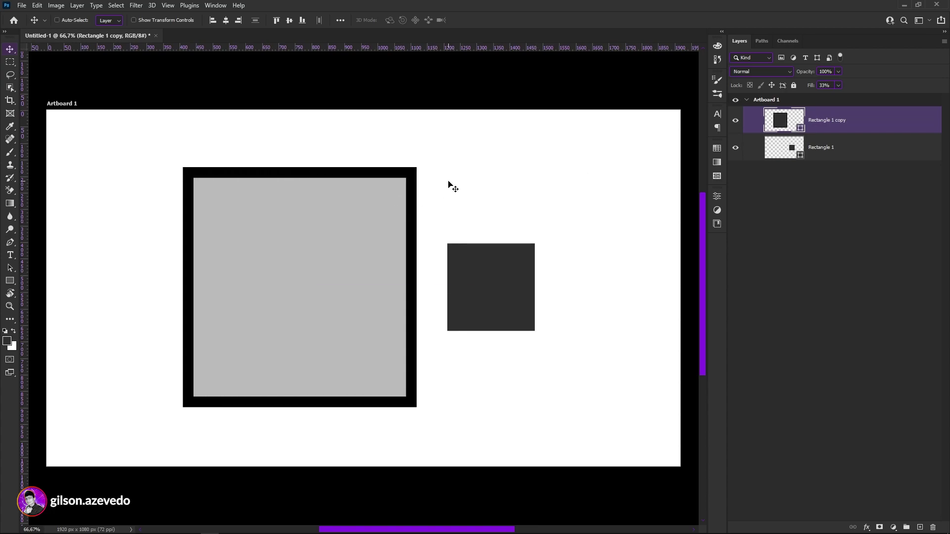
Set the Rectangle 1 copy layer's fill to 100% and lower its opacity.
{"action": "left_click", "coordinate": [838, 85]}
{"action": "left_click_drag", "start_coordinate": [837, 95], "coordinate": [870, 96]}
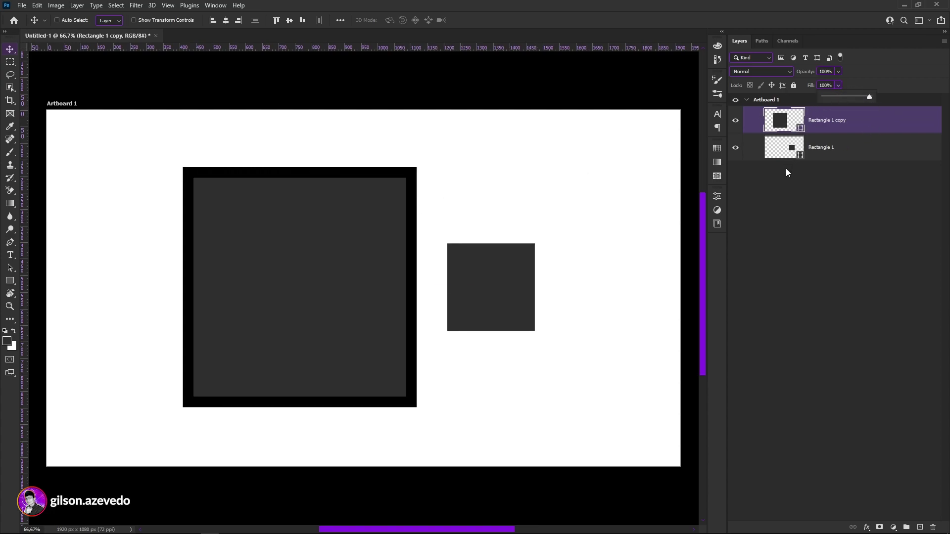
{"action": "left_click", "coordinate": [836, 71]}
{"action": "left_click_drag", "start_coordinate": [839, 84], "coordinate": [803, 84]}
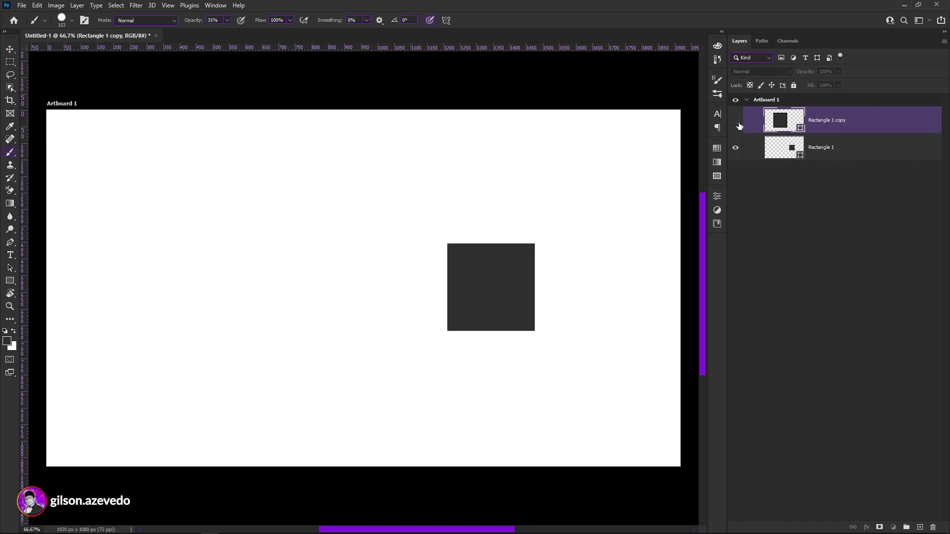
Show the Rectangle 1 copy layer and lower its opacity to 55%.
{"action": "left_click", "coordinate": [732, 125]}
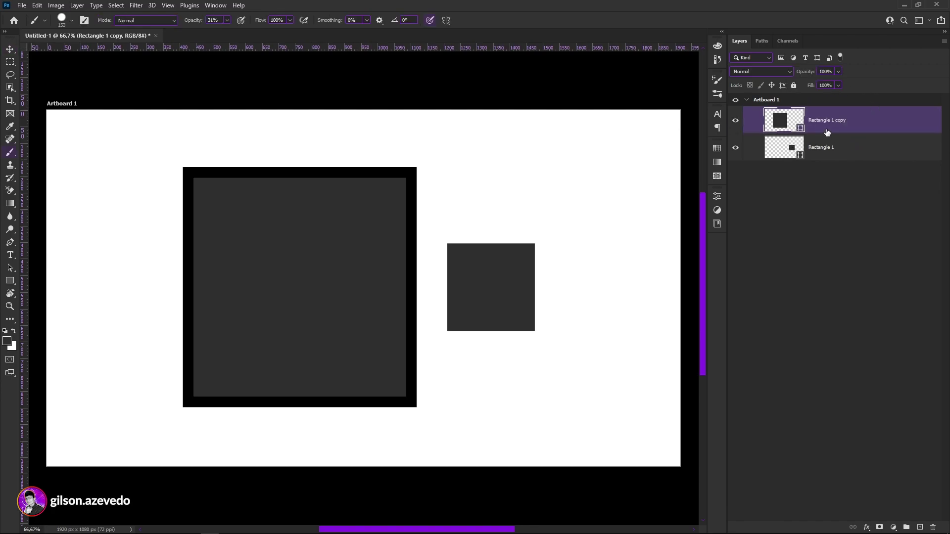
{"action": "left_click", "coordinate": [838, 72]}
{"action": "left_click_drag", "start_coordinate": [839, 82], "coordinate": [817, 83]}
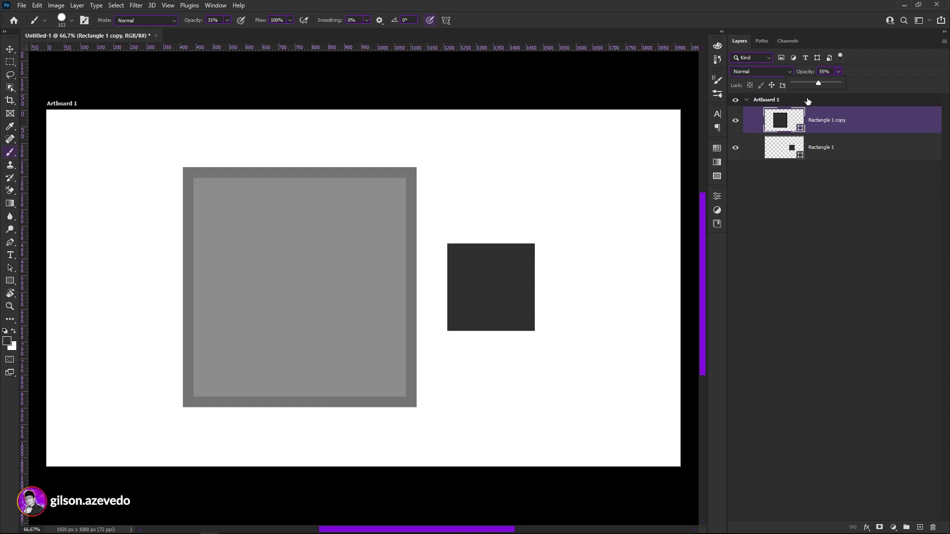
Duplicate the semi-transparent large square's layer three times in a stack, and undo all the duplications.
{"action": "key", "text": "ctrl+j"}
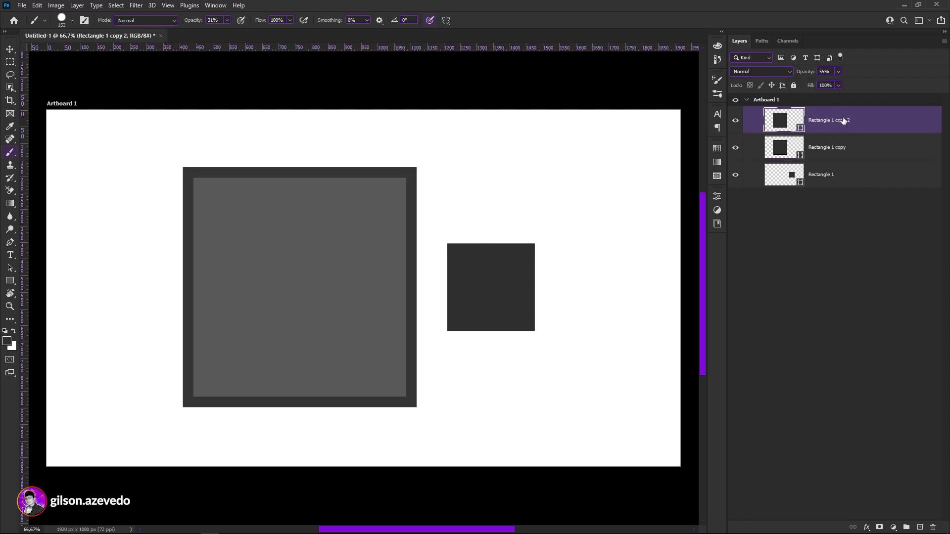
{"action": "left_click", "coordinate": [832, 156]}
{"action": "left_click", "coordinate": [829, 128]}
{"action": "key", "text": "ctrl+j"}
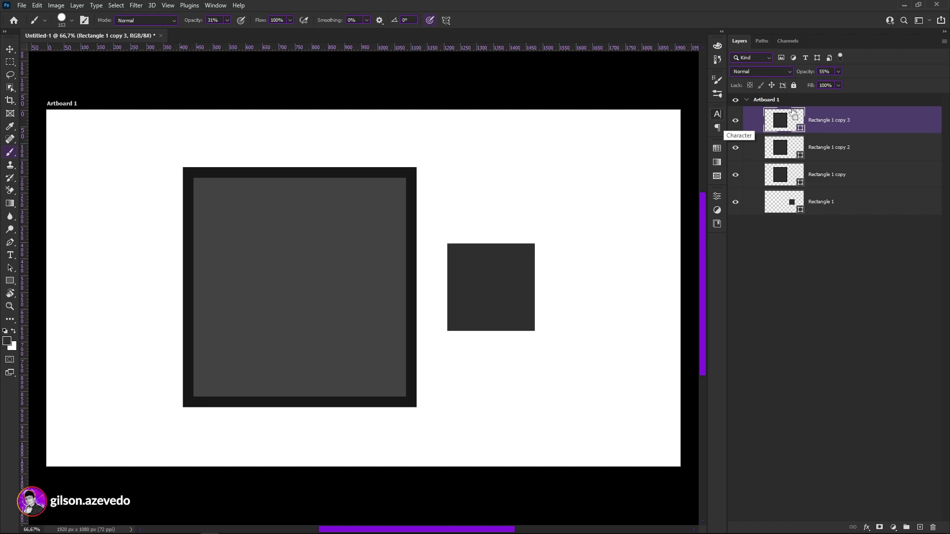
{"action": "key", "text": "ctrl+j"}
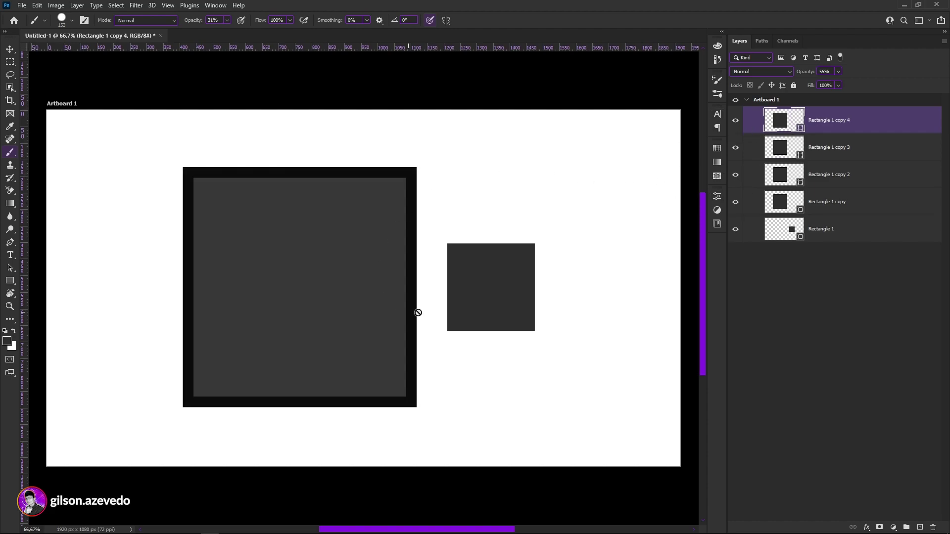
{"action": "key", "text": "ctrl+z"}
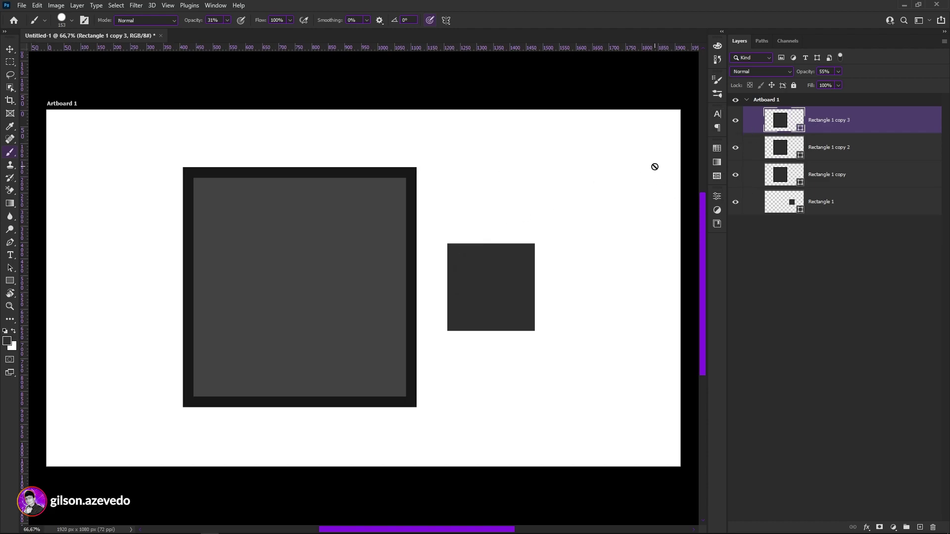
{"action": "key", "text": "ctrl+z"}
{"action": "key", "text": "ctrl+z"}
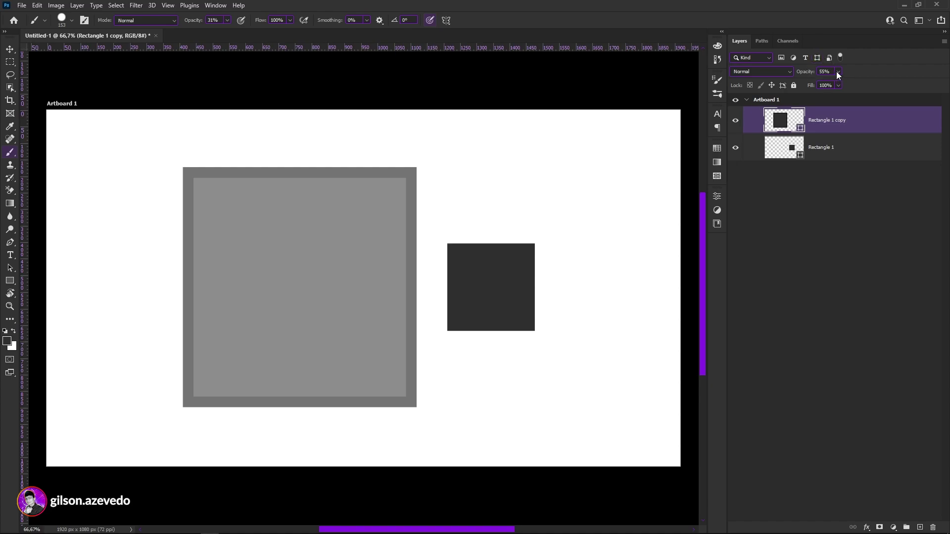
Set the Rectangle 1 copy layer's opacity to 100% and change the large square's fill colour to yellow.
{"action": "left_click_drag", "start_coordinate": [839, 82], "coordinate": [884, 69]}
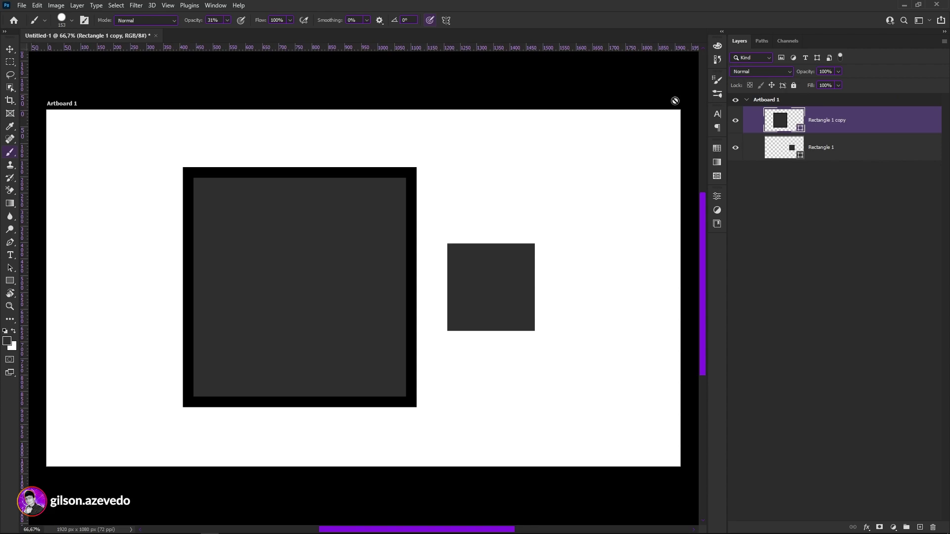
{"action": "left_click", "coordinate": [10, 284]}
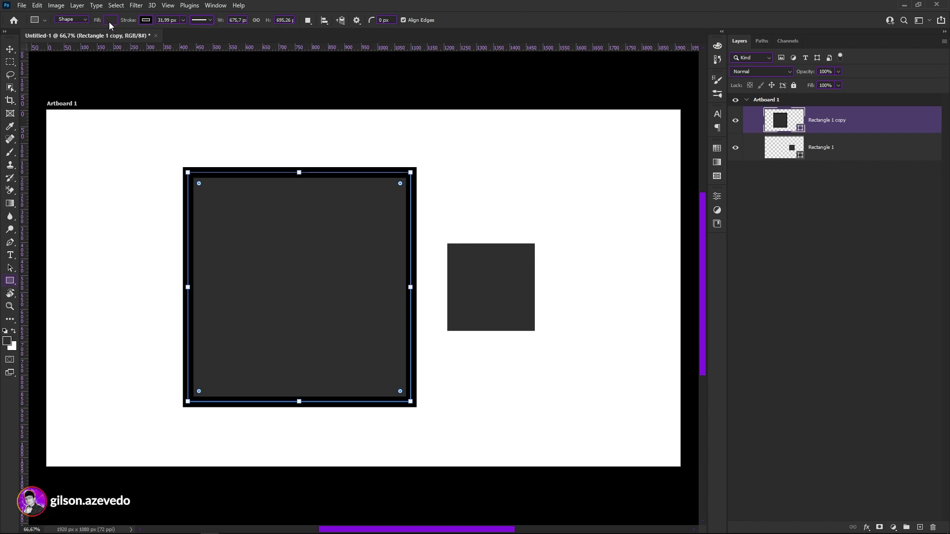
{"action": "left_click", "coordinate": [108, 22]}
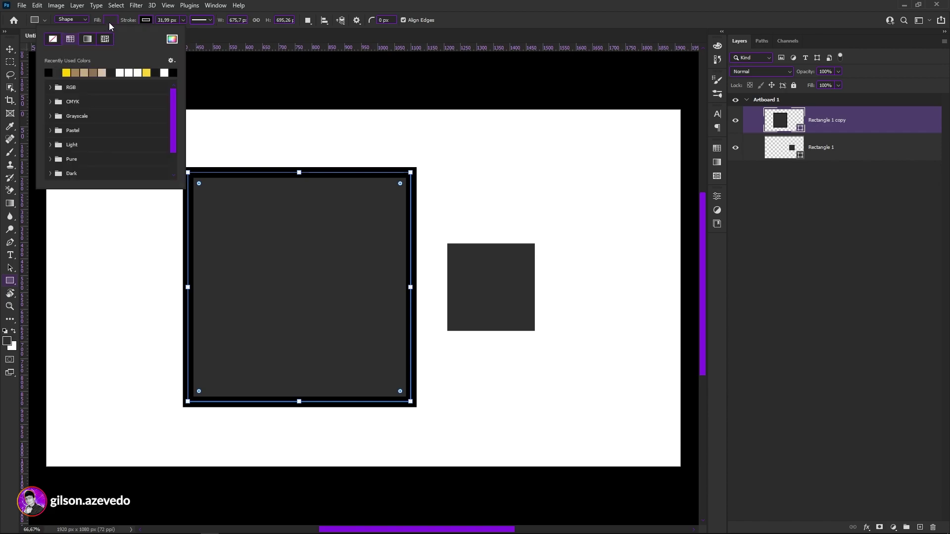
{"action": "left_click", "coordinate": [146, 73]}
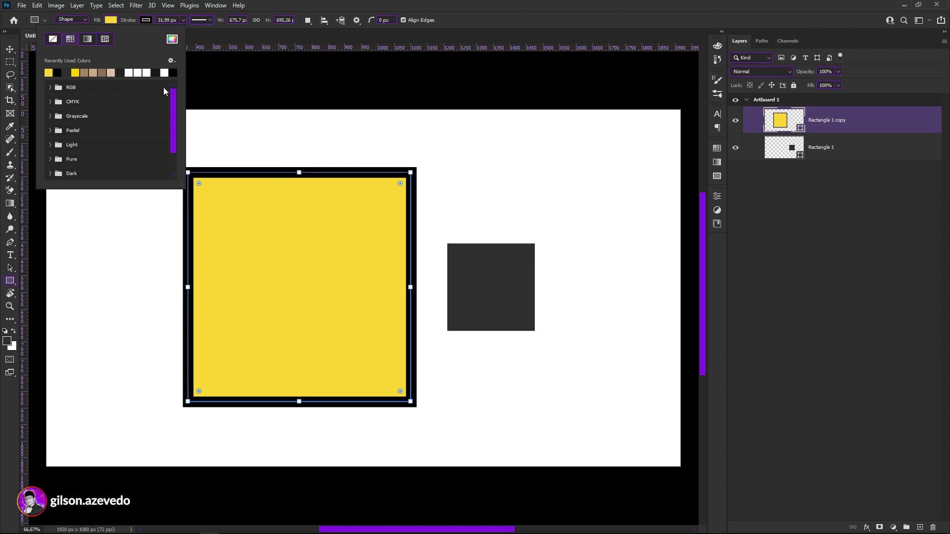
{"action": "left_click", "coordinate": [304, 3]}
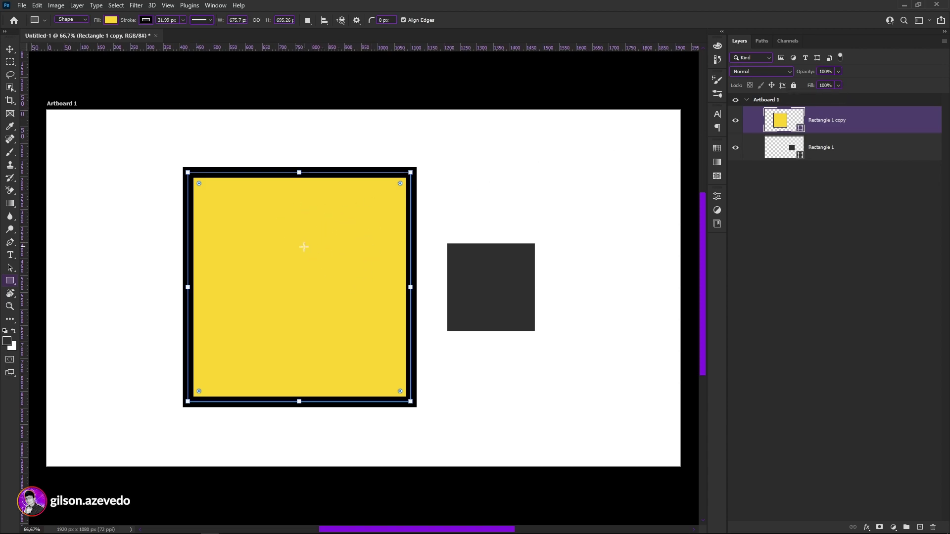
Convert the Rectangle 1 copy layer to a smart object and lower its fill to 61%.
{"action": "right_click", "coordinate": [813, 120]}
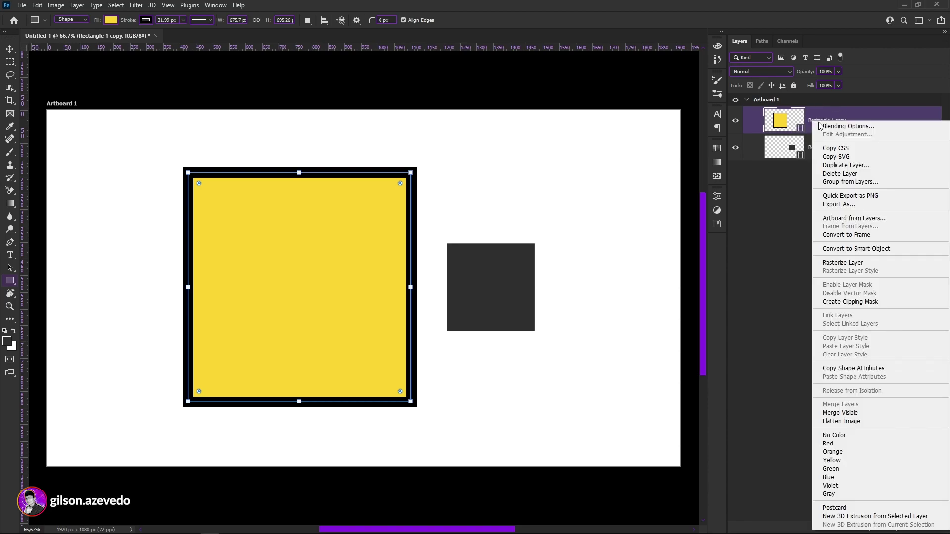
{"action": "left_click", "coordinate": [859, 248]}
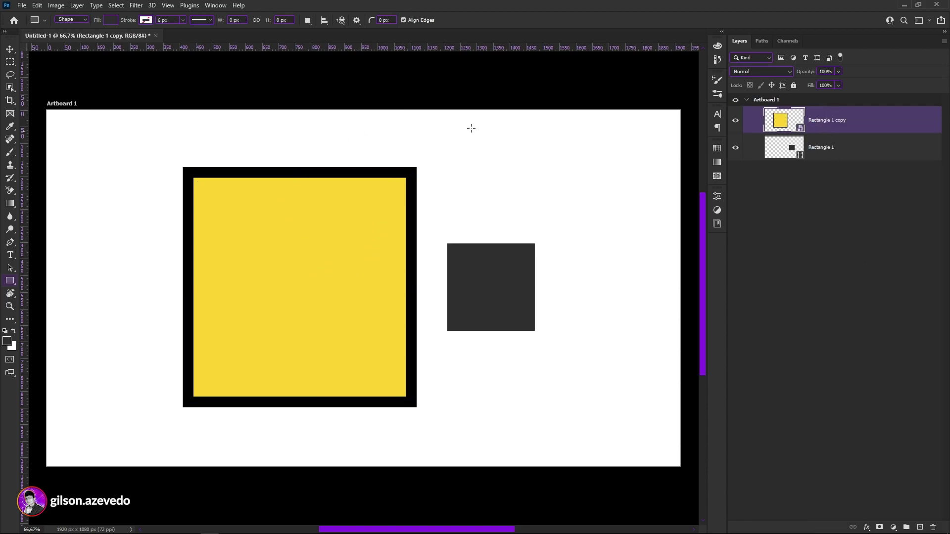
{"action": "left_click", "coordinate": [838, 85]}
{"action": "left_click_drag", "start_coordinate": [840, 96], "coordinate": [820, 98]}
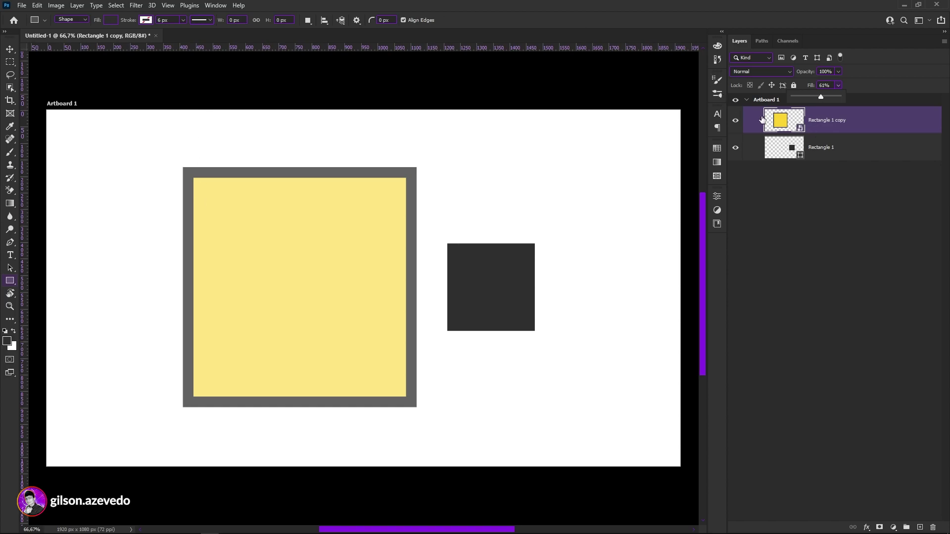
Set the Rectangle 1 copy smart object's fill to 100%.
{"action": "left_click", "coordinate": [838, 86]}
{"action": "left_click", "coordinate": [823, 72]}
{"action": "left_click", "coordinate": [837, 74]}
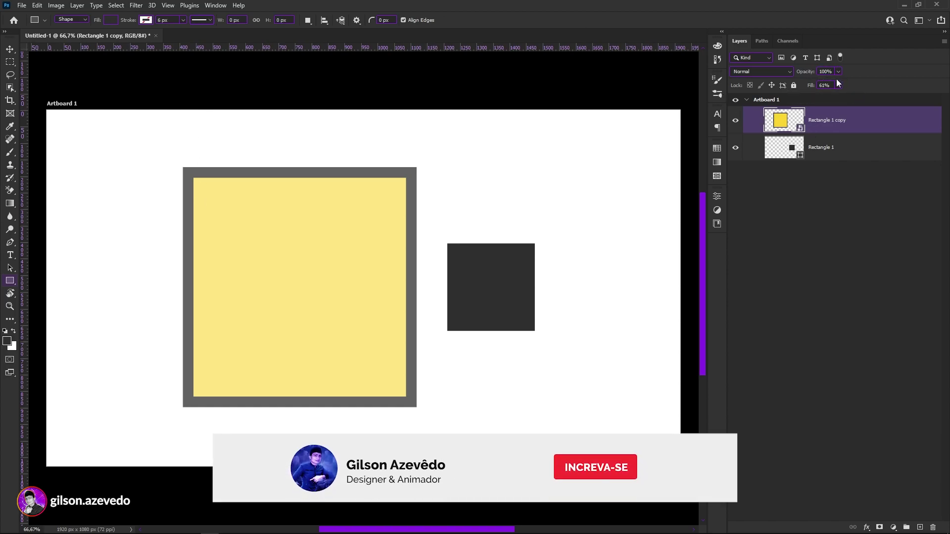
{"action": "left_click", "coordinate": [838, 86]}
{"action": "left_click_drag", "start_coordinate": [838, 97], "coordinate": [883, 101]}
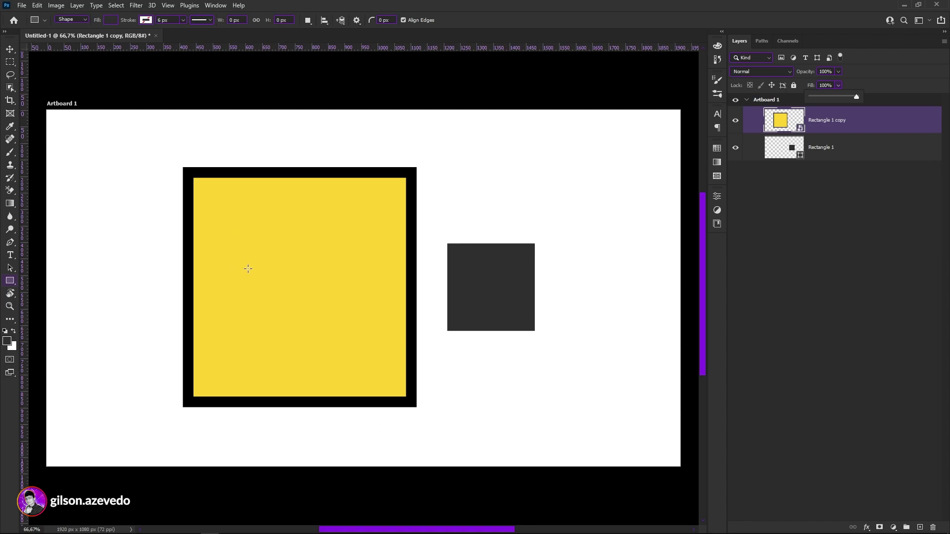
Add a Solid Color fill layer in a neutral near-black shade above the squares.
{"action": "left_click", "coordinate": [894, 527]}
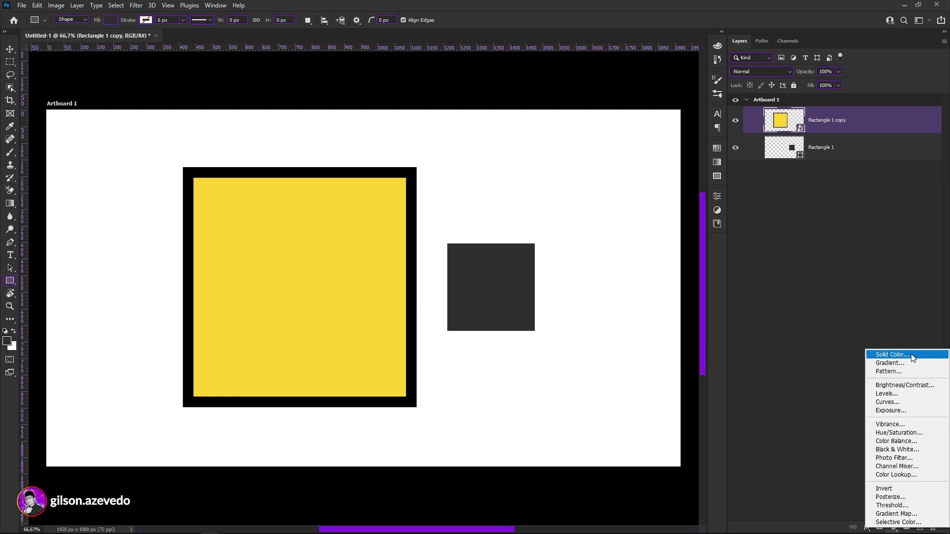
{"action": "left_click", "coordinate": [889, 355]}
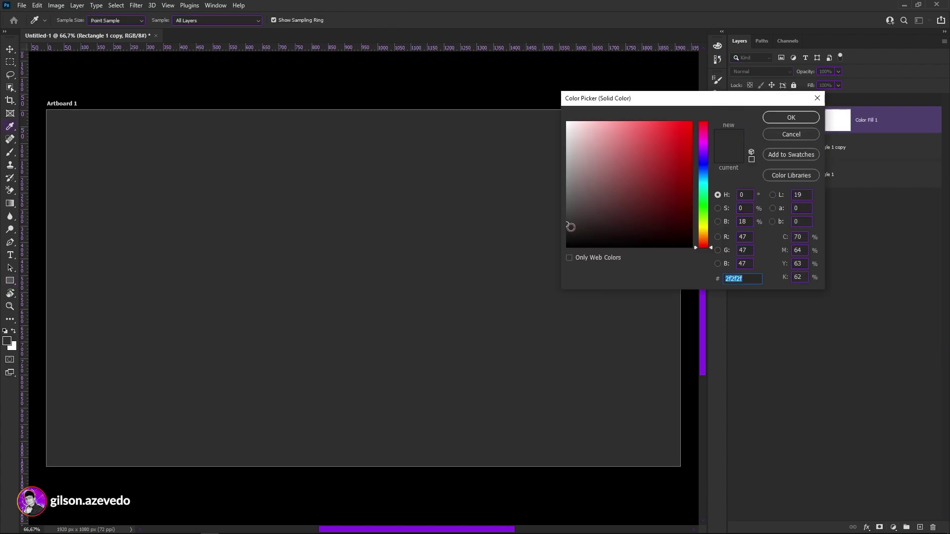
{"action": "left_click_drag", "start_coordinate": [571, 226], "coordinate": [568, 235]}
{"action": "left_click", "coordinate": [791, 117]}
Delete the Rectangle 1 copy and Rectangle 1 layers, keeping only the solid colour layer.
{"action": "left_click", "coordinate": [815, 159]}
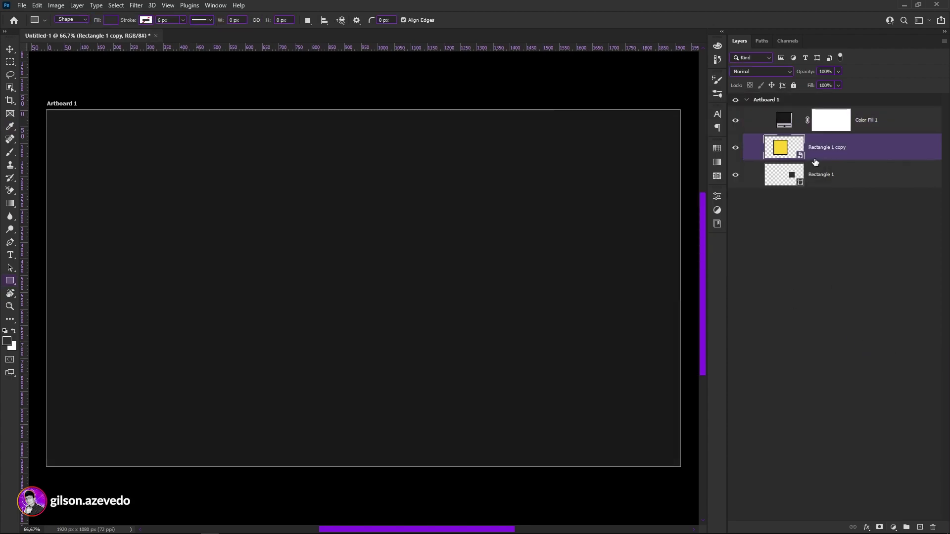
{"action": "key", "text": "Delete"}
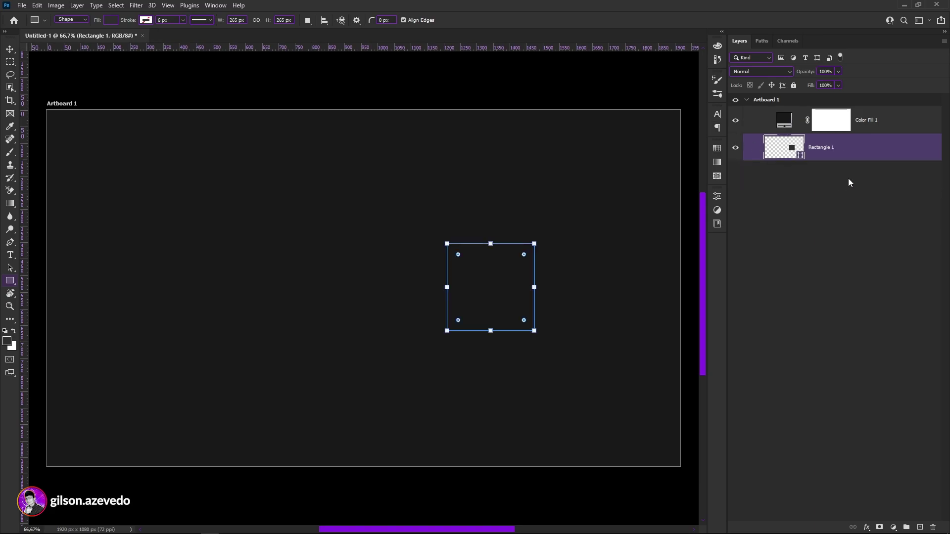
{"action": "key", "text": "Delete"}
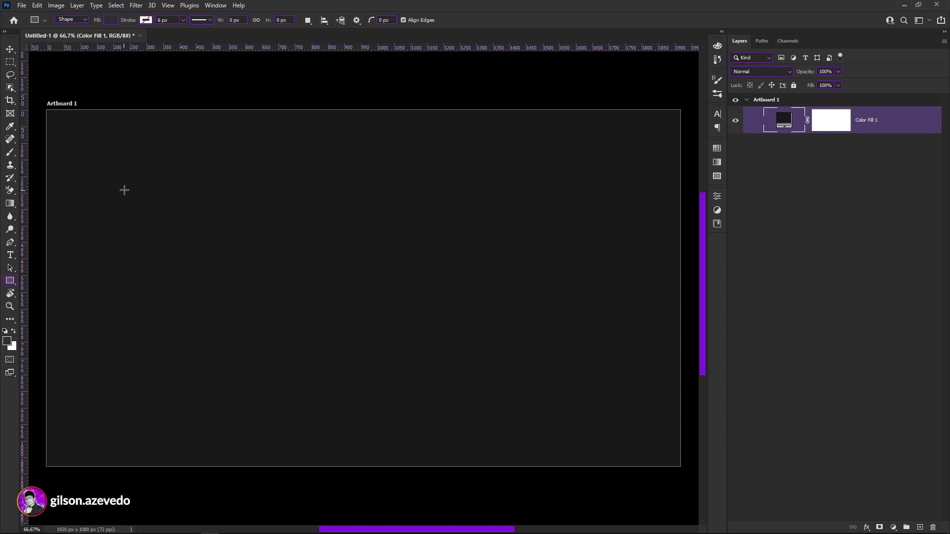
Draw a wide rectangle about 1132 × 227 px across the artboard's middle with a yellow fill and a 6 px black stroke.
{"action": "left_click", "coordinate": [110, 20]}
{"action": "left_click", "coordinate": [85, 73]}
{"action": "left_click", "coordinate": [144, 21]}
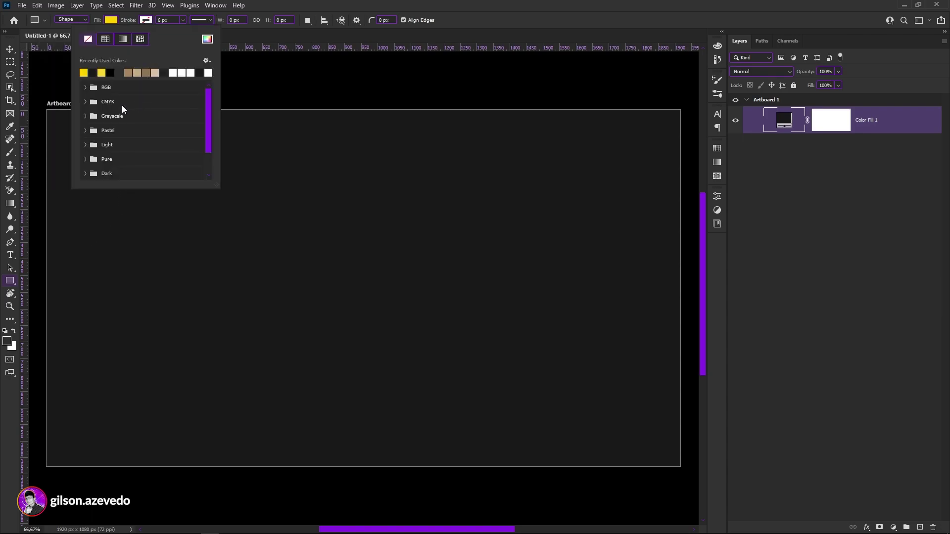
{"action": "left_click", "coordinate": [111, 72]}
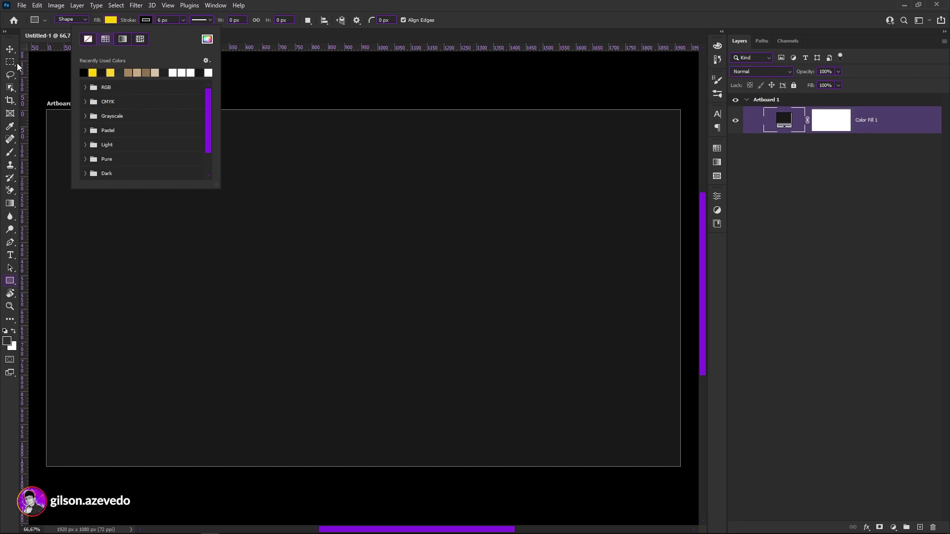
{"action": "left_click", "coordinate": [10, 51]}
{"action": "left_click", "coordinate": [10, 280]}
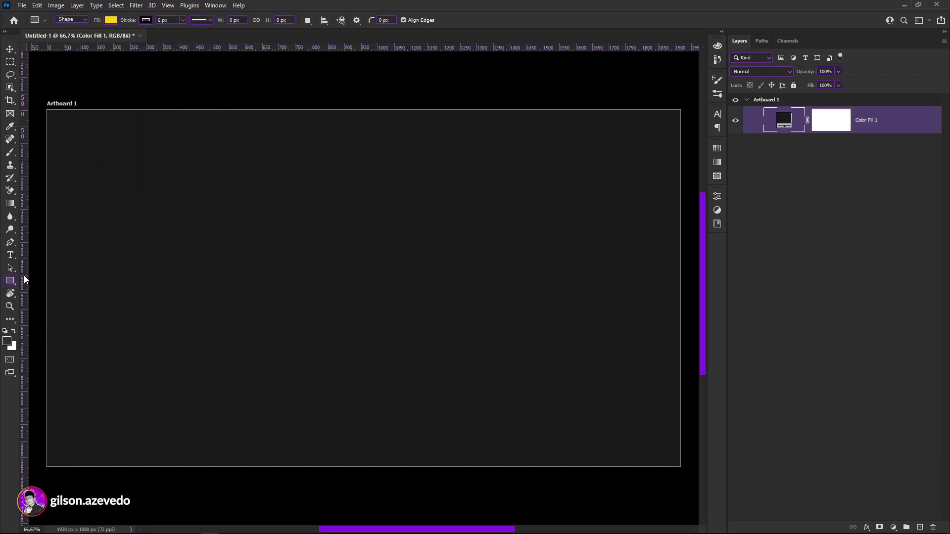
{"action": "left_click_drag", "start_coordinate": [268, 297], "coordinate": [575, 304]}
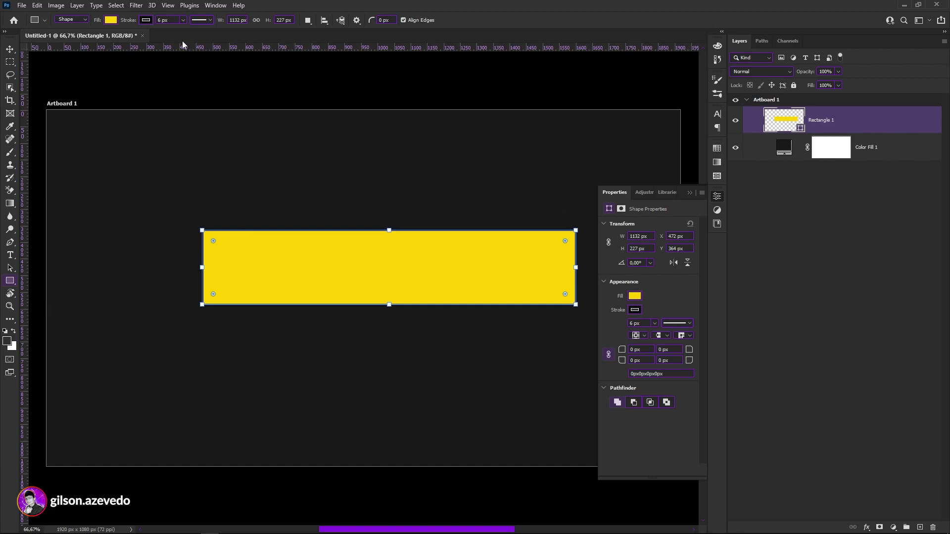
Change the yellow rectangle's stroke colour to a dark orange-brown.
{"action": "left_click", "coordinate": [144, 21]}
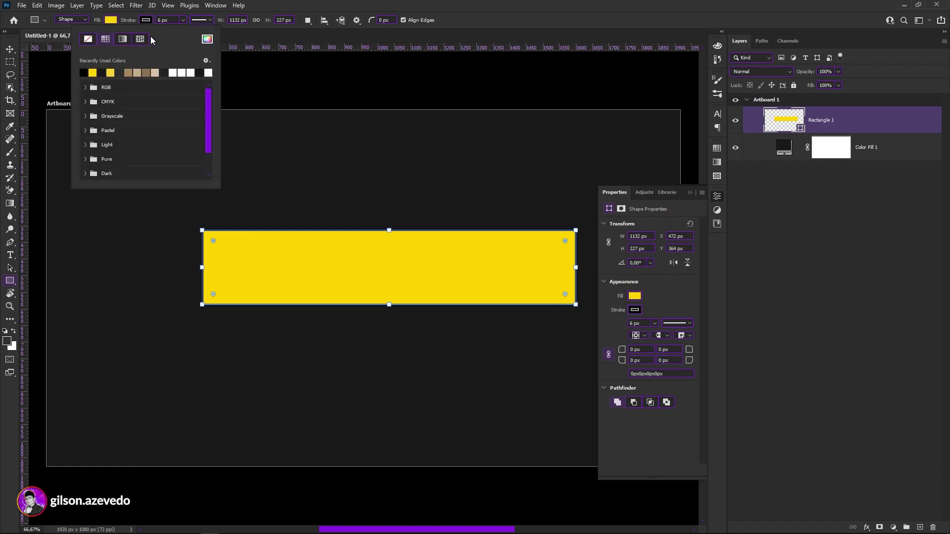
{"action": "left_click", "coordinate": [206, 40]}
{"action": "left_click", "coordinate": [707, 239]}
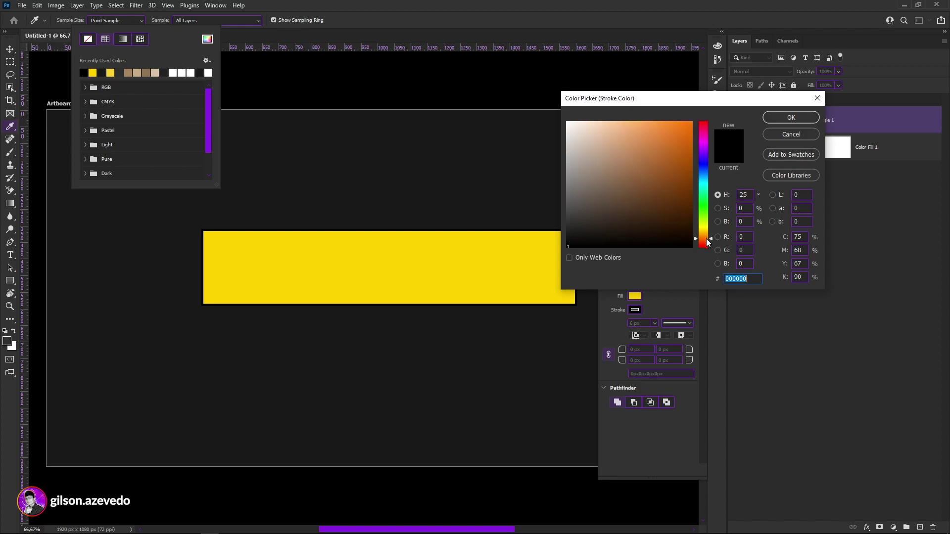
{"action": "left_click_drag", "start_coordinate": [688, 196], "coordinate": [692, 159]}
{"action": "left_click", "coordinate": [786, 118]}
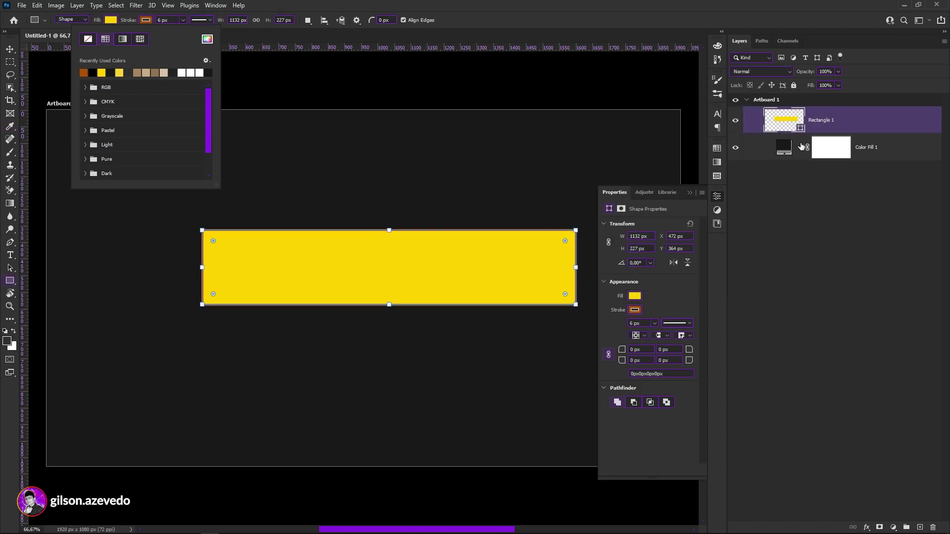
Thicken the yellow rectangle's stroke to about 20 px.
{"action": "left_click", "coordinate": [654, 323]}
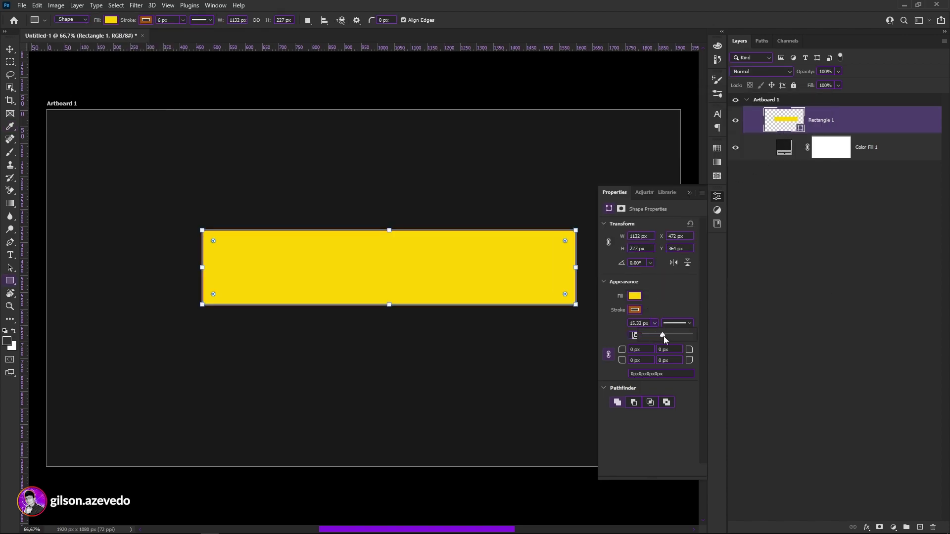
{"action": "left_click_drag", "start_coordinate": [663, 336], "coordinate": [667, 337]}
{"action": "left_click", "coordinate": [686, 193]}
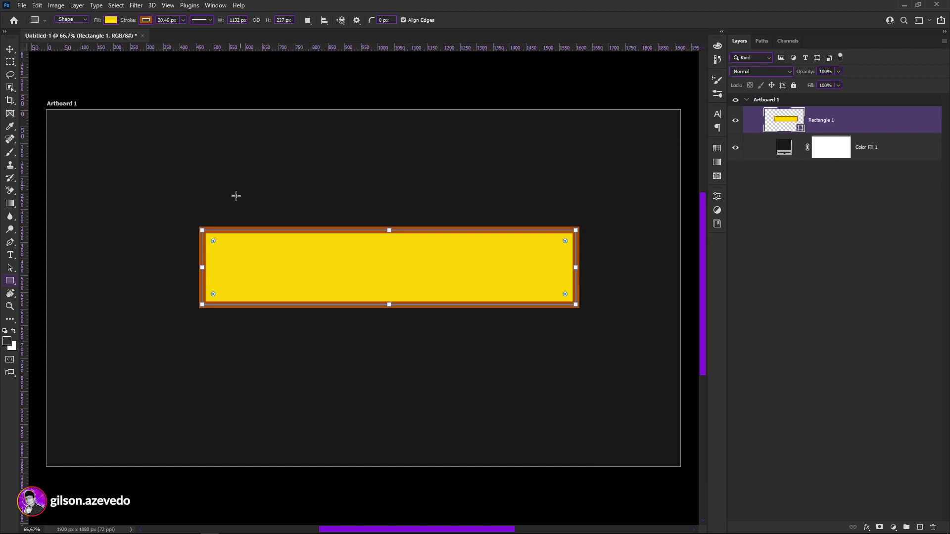
Round all the rectangle's corners into a pill shape and move it closer to the artboard's centre.
{"action": "left_click_drag", "start_coordinate": [215, 241], "coordinate": [235, 262]}
{"action": "key", "text": "v"}
{"action": "left_click_drag", "start_coordinate": [463, 268], "coordinate": [432, 277]}
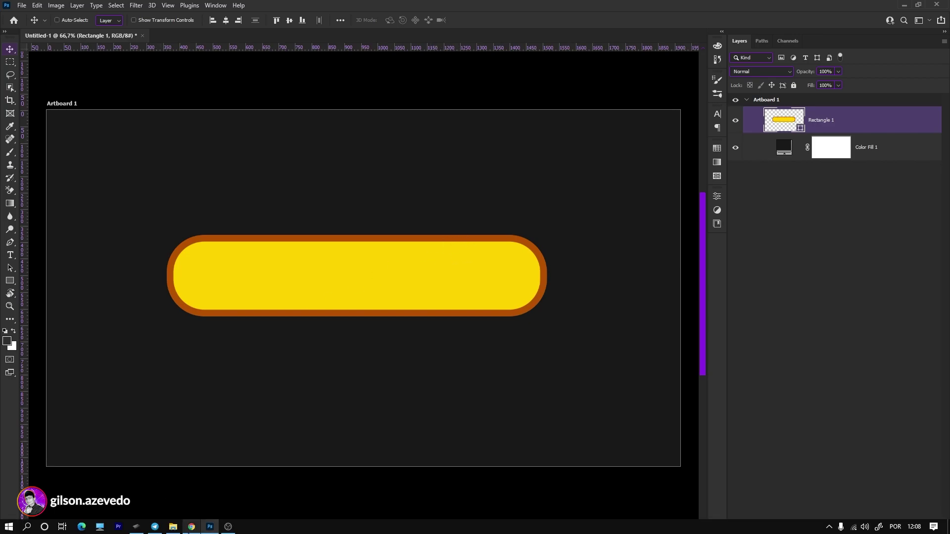
Place the crumpled black plastic image from the file explorer, scaled to cover the artboard, beneath the Rectangle 1 layer.
{"action": "left_click", "coordinate": [174, 527]}
{"action": "left_click_drag", "start_coordinate": [341, 79], "coordinate": [485, 229]}
{"action": "left_click_drag", "start_coordinate": [625, 288], "coordinate": [682, 294]}
{"action": "key", "text": "Return"}
{"action": "left_click_drag", "start_coordinate": [811, 156], "coordinate": [834, 112]}
{"action": "left_click", "coordinate": [837, 129]}
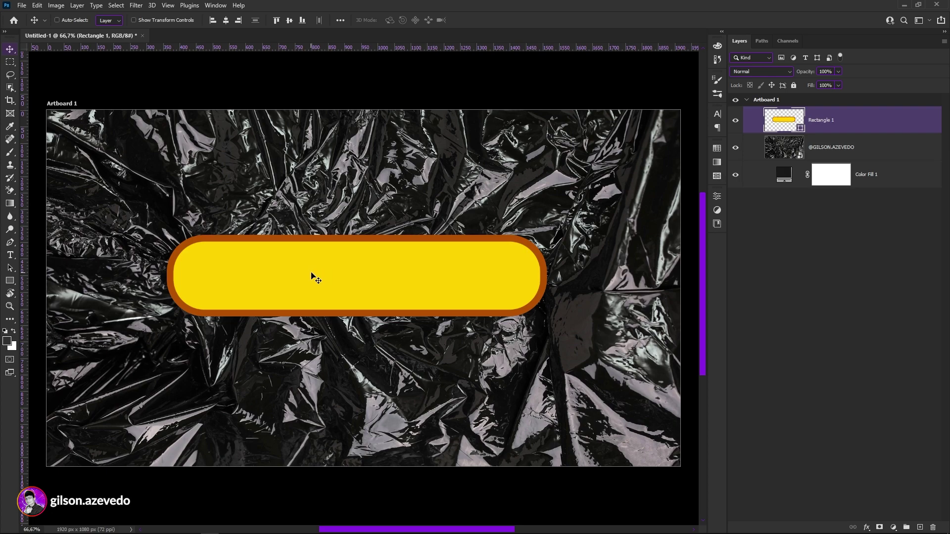
Lower the Rectangle 1 layer's fill to 43%, keeping that layer selected.
{"action": "left_click", "coordinate": [837, 85]}
{"action": "left_click_drag", "start_coordinate": [835, 95], "coordinate": [812, 97]}
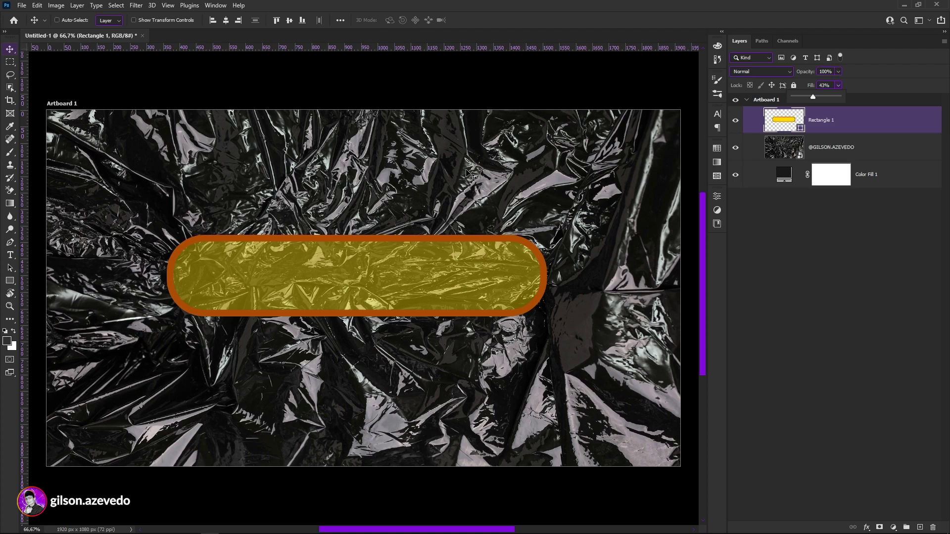
{"action": "left_click", "coordinate": [809, 153]}
{"action": "left_click", "coordinate": [838, 128]}
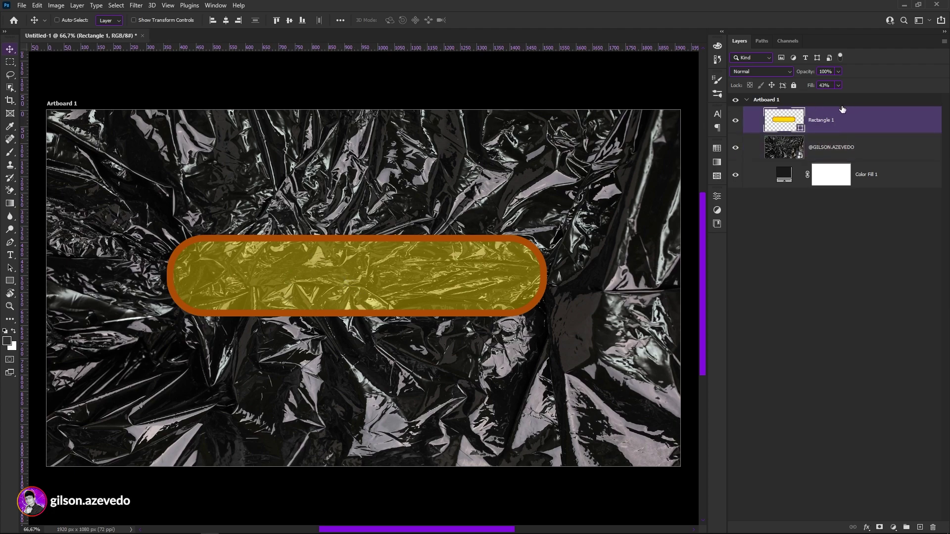
Restore the Rectangle 1 layer's fill to 100% and duplicate the layer.
{"action": "left_click", "coordinate": [838, 85]}
{"action": "left_click_drag", "start_coordinate": [839, 98], "coordinate": [903, 113]}
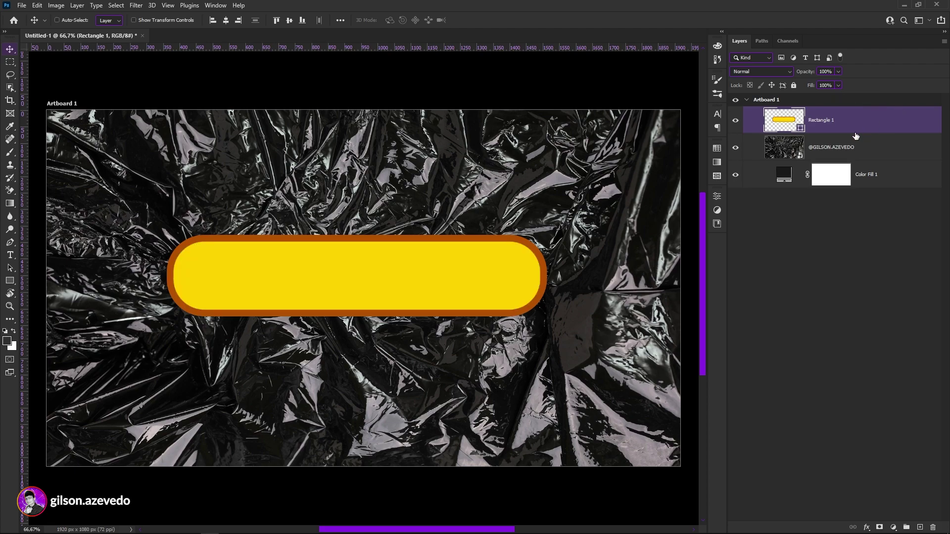
{"action": "key", "text": "ctrl+j"}
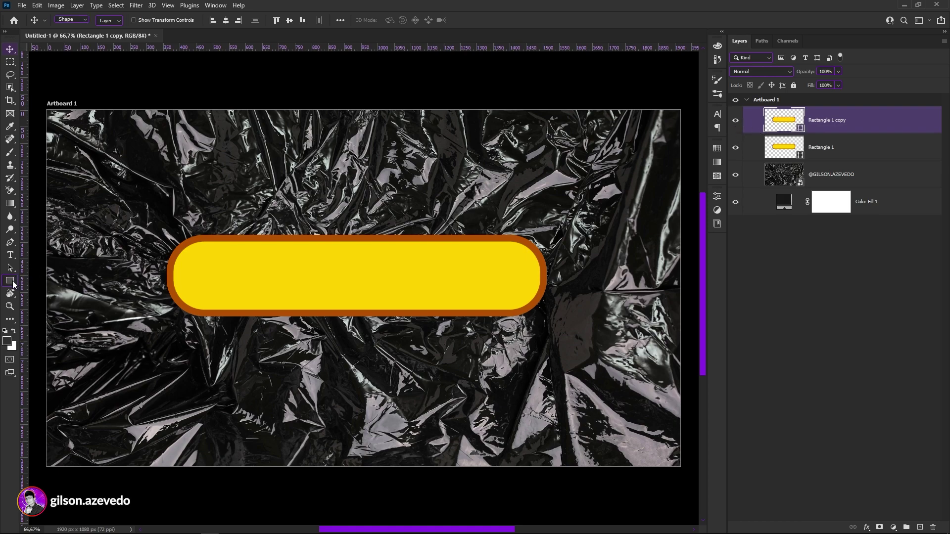
Remove the fill colour from the duplicated pill shape so it consists only of its orange outline.
{"action": "left_click", "coordinate": [10, 281]}
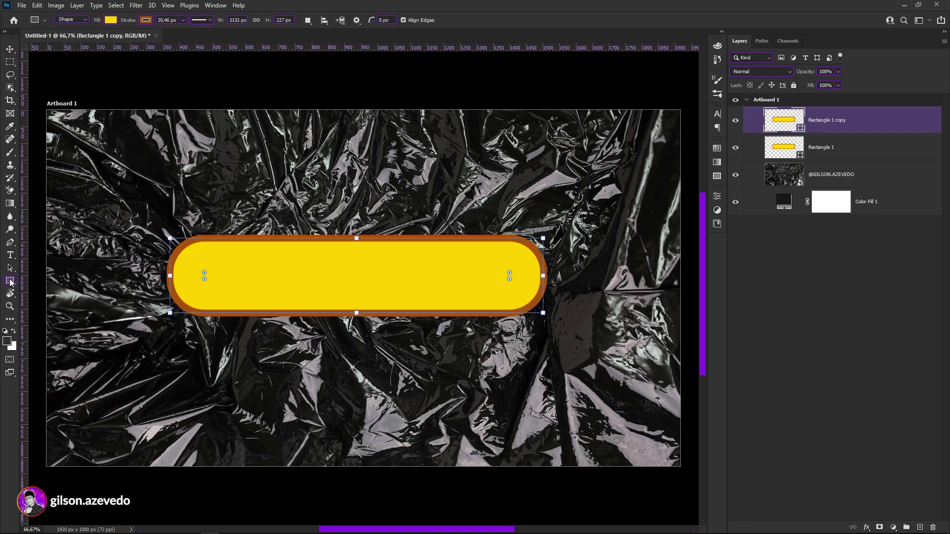
{"action": "left_click", "coordinate": [111, 21]}
{"action": "left_click", "coordinate": [53, 39]}
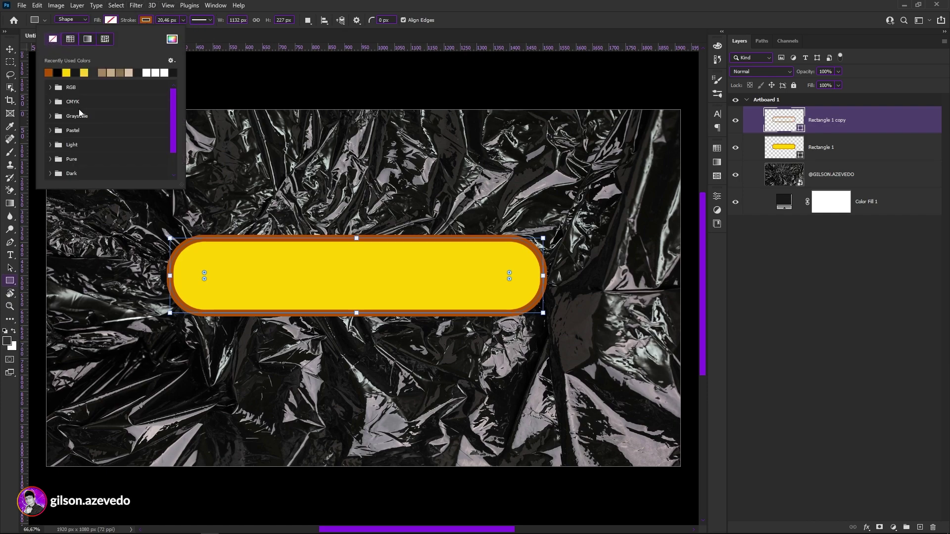
Lower the opacity of the original Rectangle 1 layer to 54%.
{"action": "left_click", "coordinate": [843, 117]}
{"action": "left_click", "coordinate": [834, 155]}
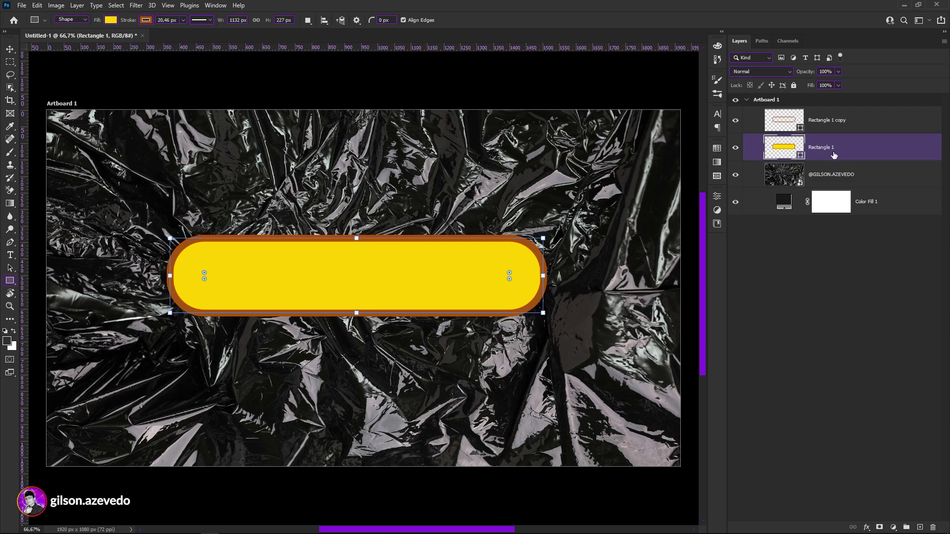
{"action": "left_click", "coordinate": [838, 72]}
{"action": "left_click_drag", "start_coordinate": [836, 85], "coordinate": [818, 82]}
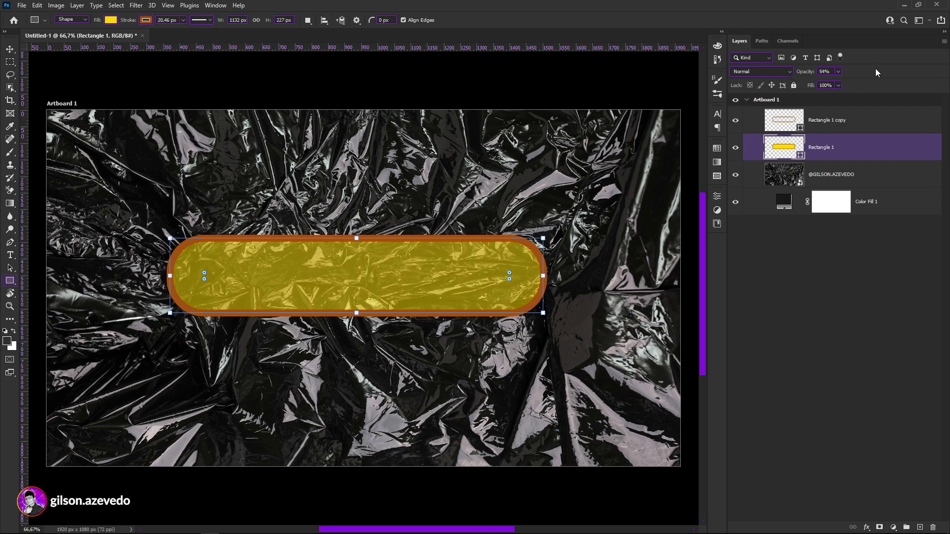
Compare the outline-only copy with the semi-transparent Rectangle 1 layer by selecting each in turn.
{"action": "left_click", "coordinate": [849, 130]}
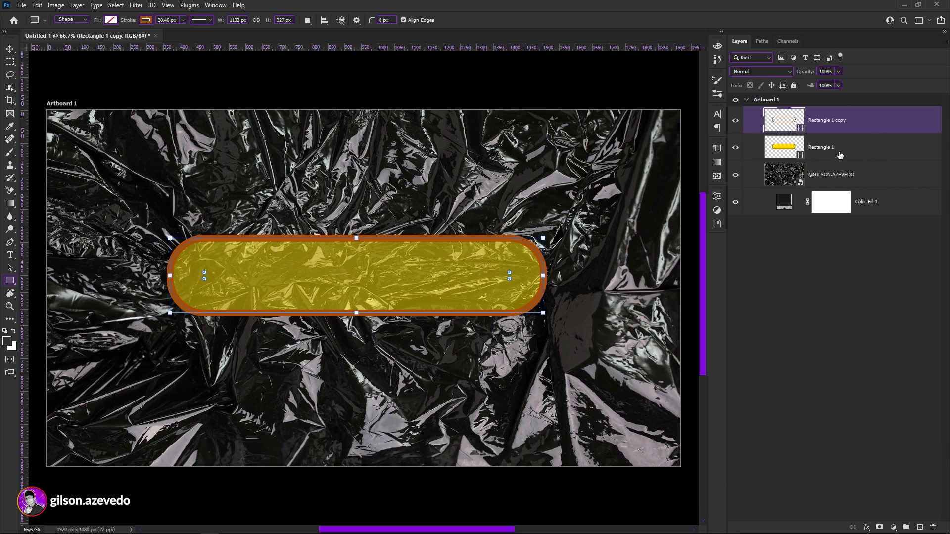
{"action": "left_click", "coordinate": [815, 149]}
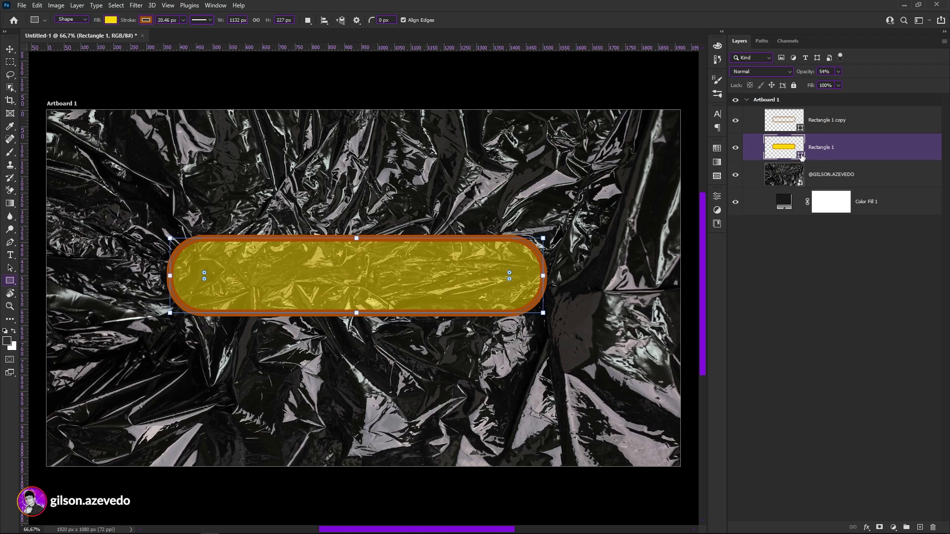
{"action": "left_click", "coordinate": [821, 127]}
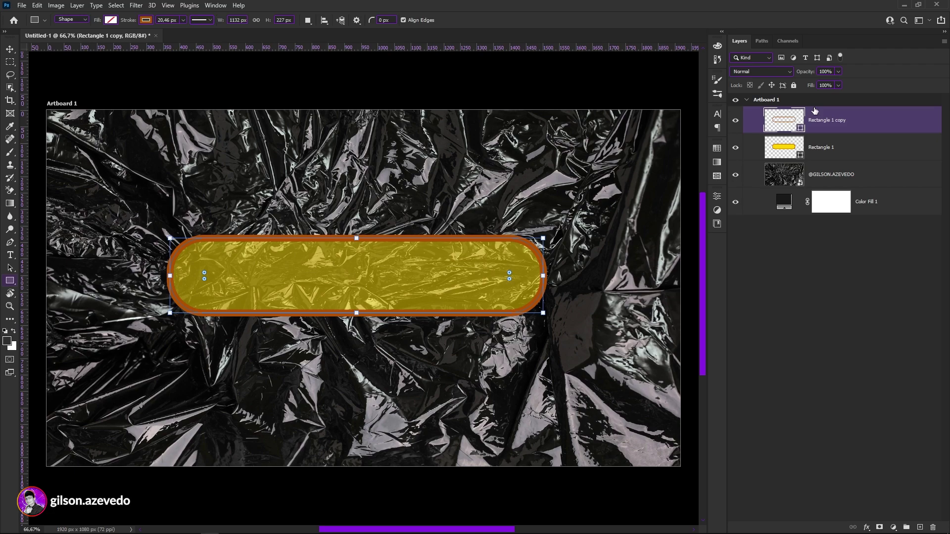
{"action": "left_click", "coordinate": [839, 153]}
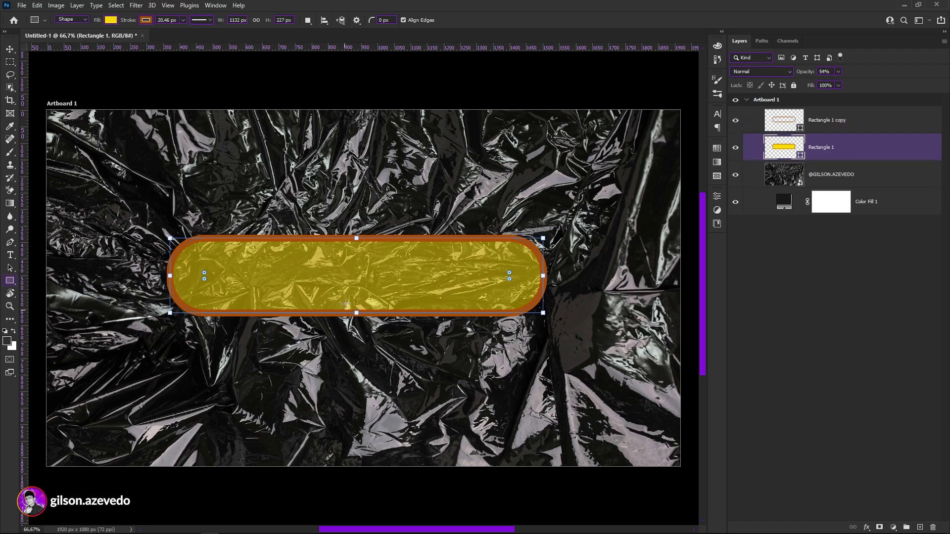
{"action": "left_click", "coordinate": [815, 122]}
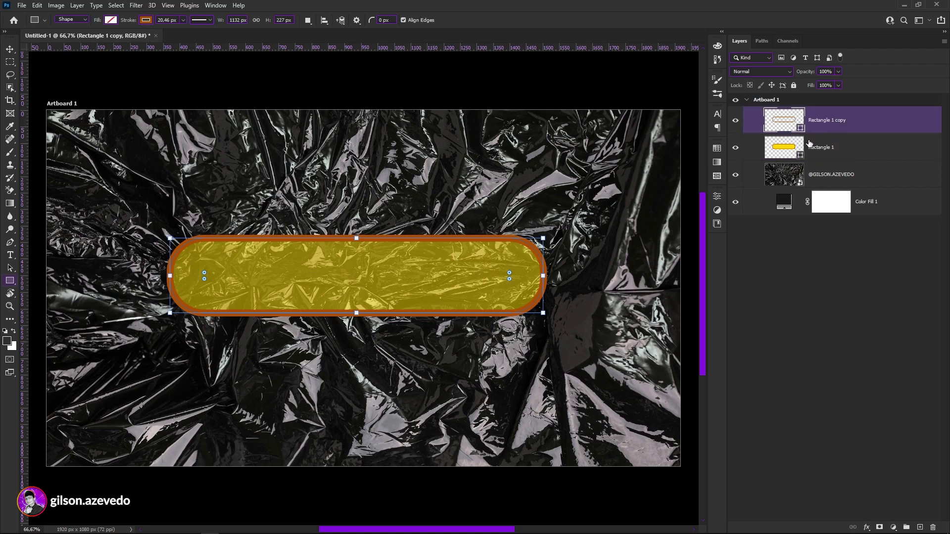
{"action": "left_click", "coordinate": [820, 143]}
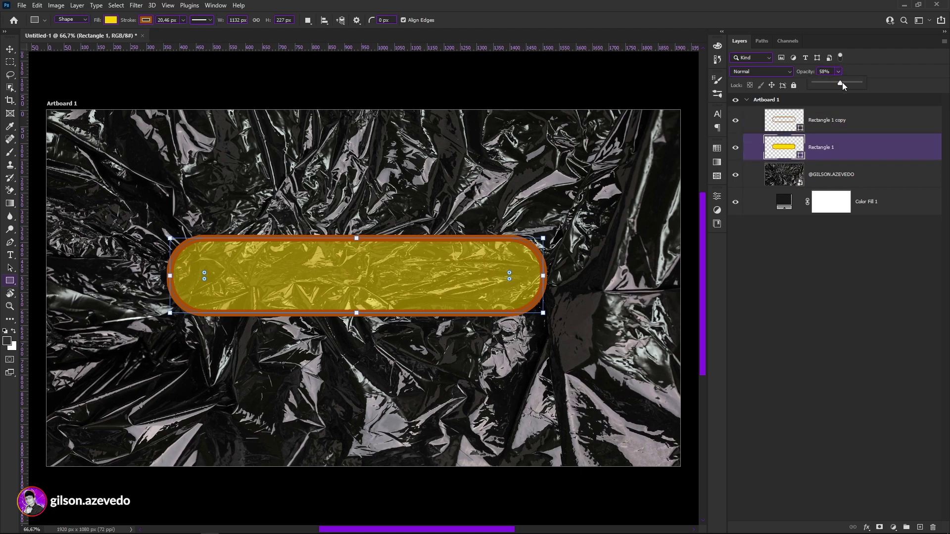
Restore the Rectangle 1 layer's opacity to 100% and delete its outline-only copy.
{"action": "left_click_drag", "start_coordinate": [838, 85], "coordinate": [841, 128]}
{"action": "left_click", "coordinate": [840, 127]}
{"action": "key", "text": "Delete"}
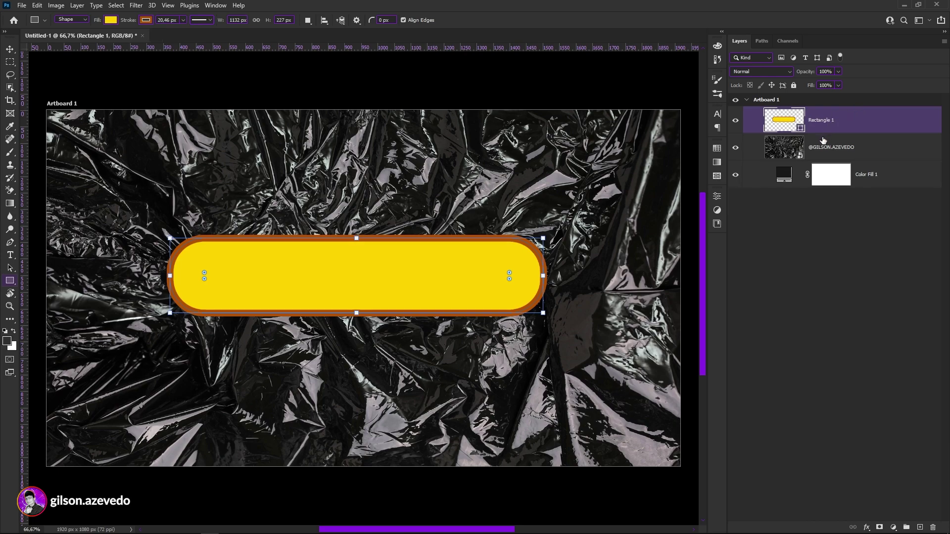
Set the Rectangle 1 layer's fill opacity to 42% through its blending options, with overall opacity at 100%.
{"action": "left_click", "coordinate": [838, 85]}
{"action": "left_click_drag", "start_coordinate": [820, 97], "coordinate": [862, 124]}
{"action": "double_click", "coordinate": [858, 125]}
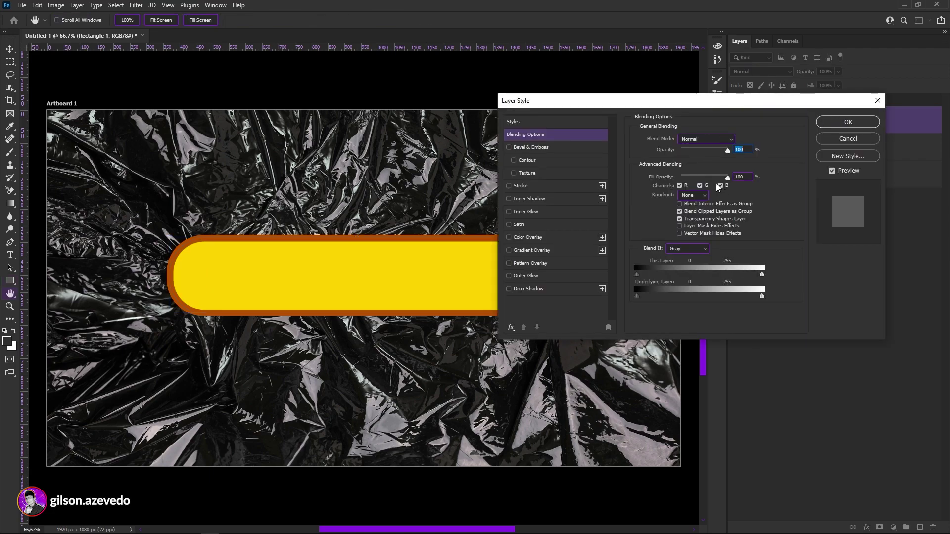
{"action": "left_click_drag", "start_coordinate": [728, 180], "coordinate": [698, 182]}
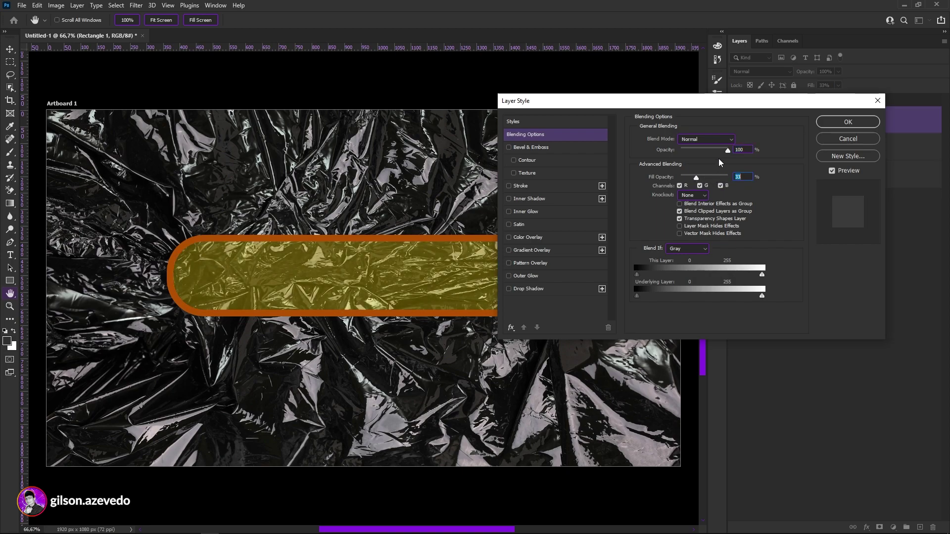
{"action": "mouse_move", "coordinate": [723, 153]}
{"action": "left_mouse_down"}
{"action": "mouse_move", "coordinate": [691, 153]}
{"action": "mouse_move", "coordinate": [734, 154]}
{"action": "left_mouse_up"}
{"action": "left_click_drag", "start_coordinate": [696, 178], "coordinate": [700, 178]}
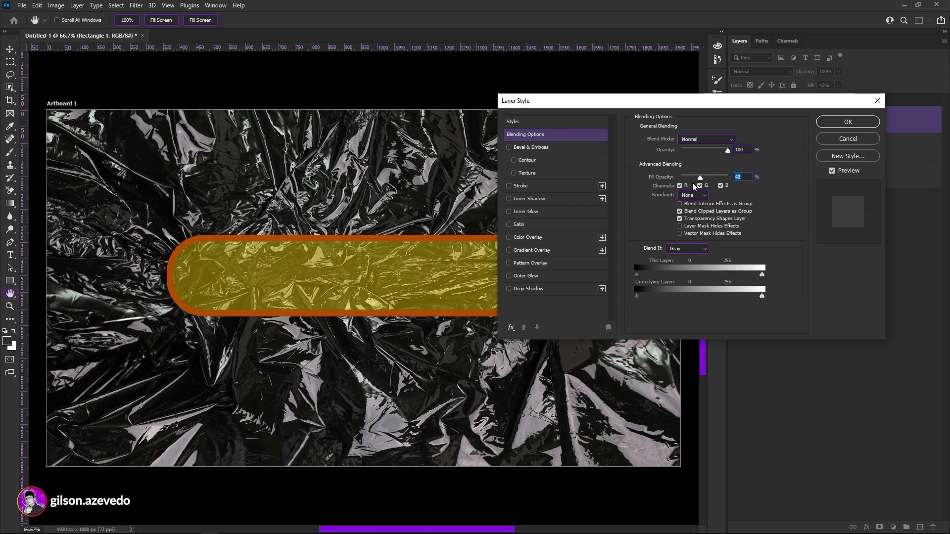
{"action": "left_click", "coordinate": [847, 122]}
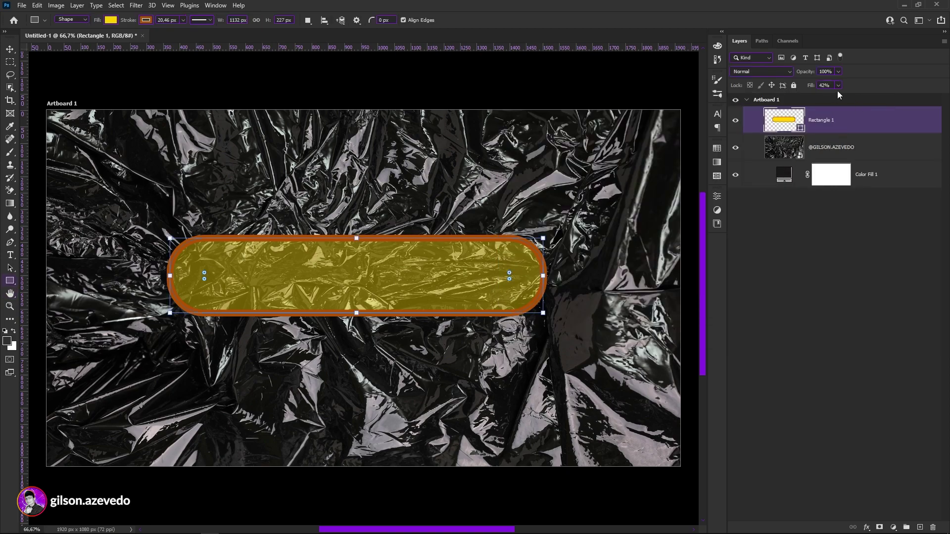
Delete the Rectangle 1 layer and the crumpled plastic image layer, leaving only the dark colour fill.
{"action": "key", "text": "Delete"}
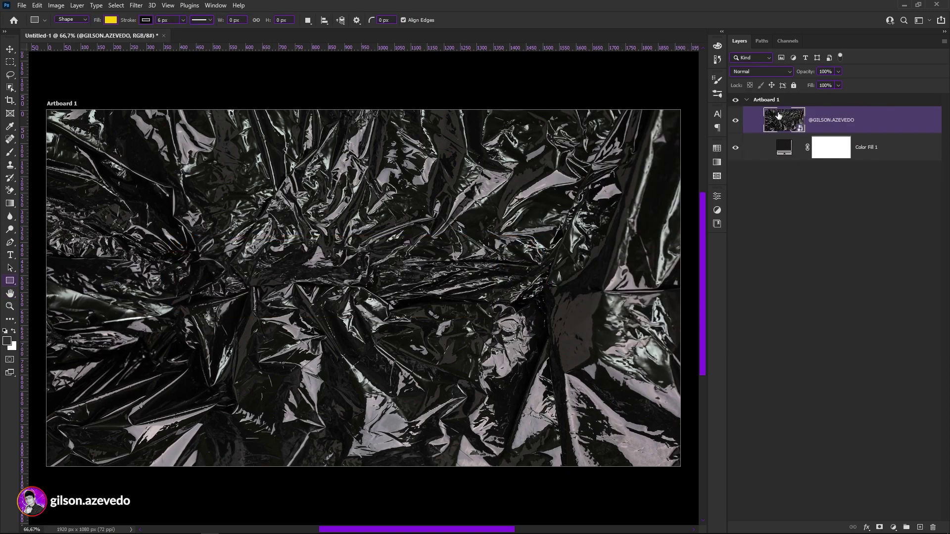
{"action": "key", "text": "Delete"}
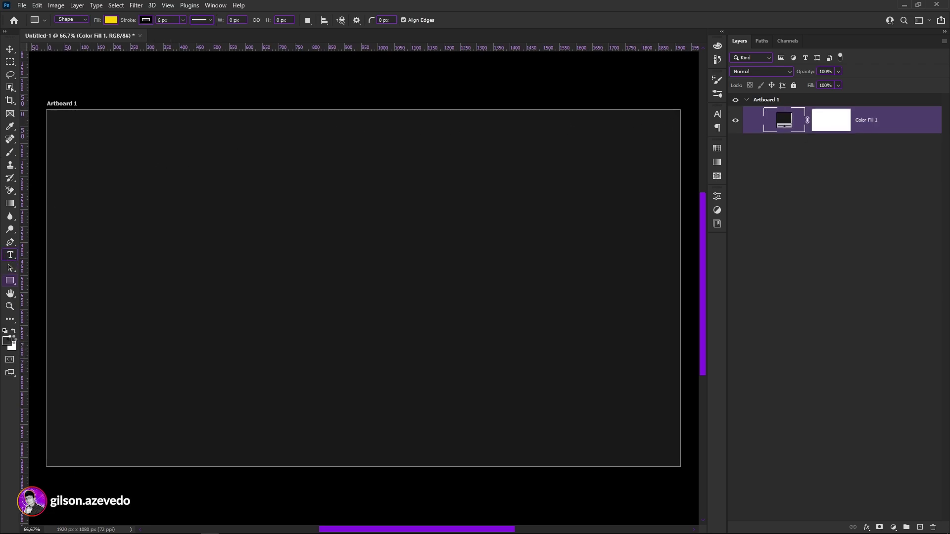
Add a horizontal text line with the designer's first name in the upper middle of the artboard.
{"action": "left_click", "coordinate": [10, 255]}
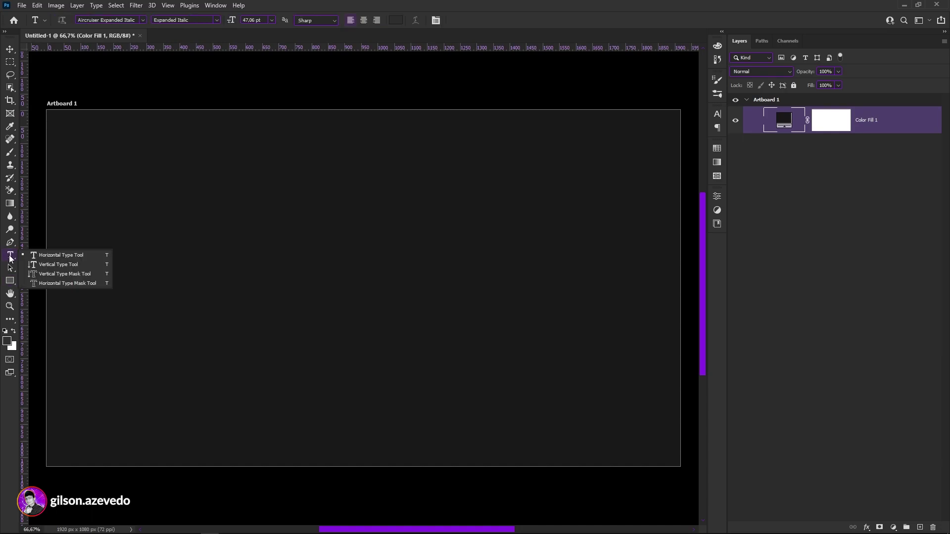
{"action": "left_click", "coordinate": [4, 261]}
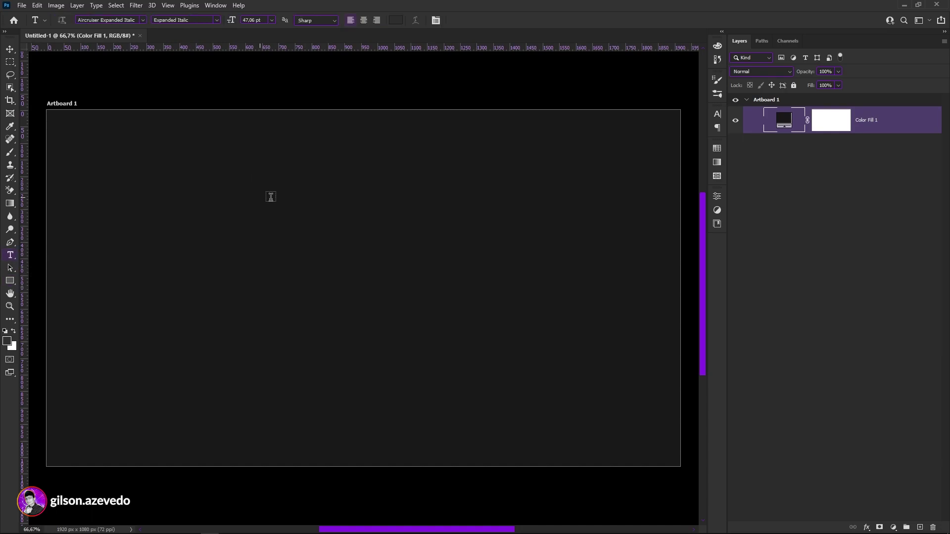
{"action": "left_click", "coordinate": [242, 240]}
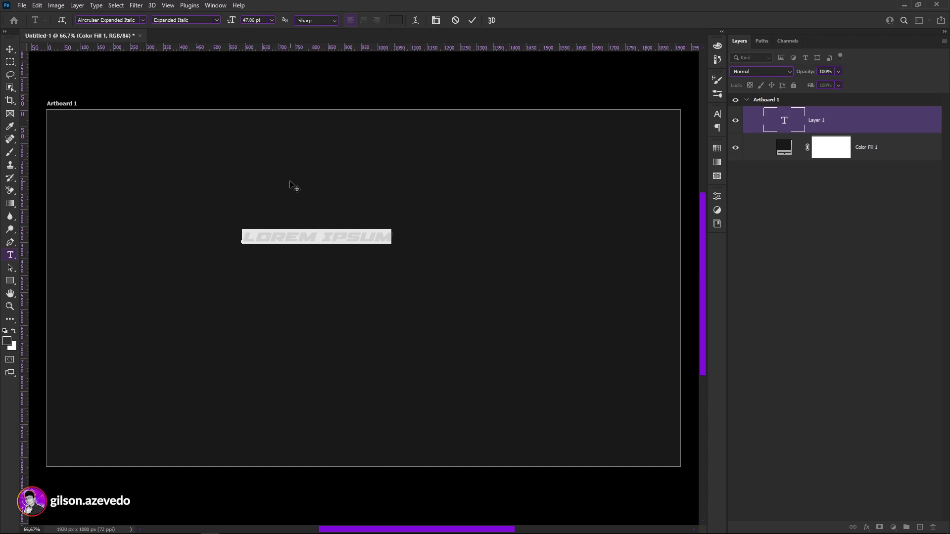
{"action": "type", "text": "GILSON"}
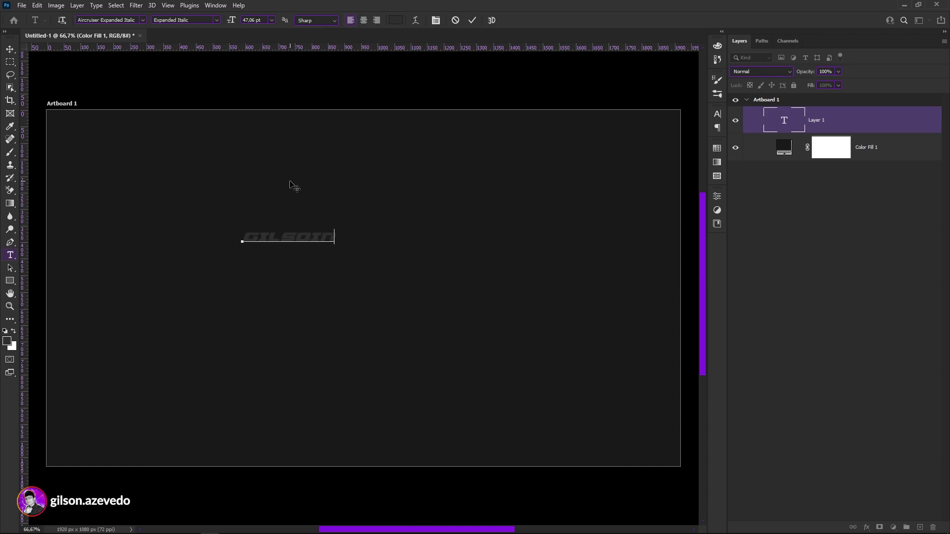
{"action": "key", "text": "BackSpace"}
{"action": "key", "text": "BackSpace"}
{"action": "type", "text": "N"}
Recolour all of the name text to a bright orange-yellow.
{"action": "key", "text": "ctrl+a"}
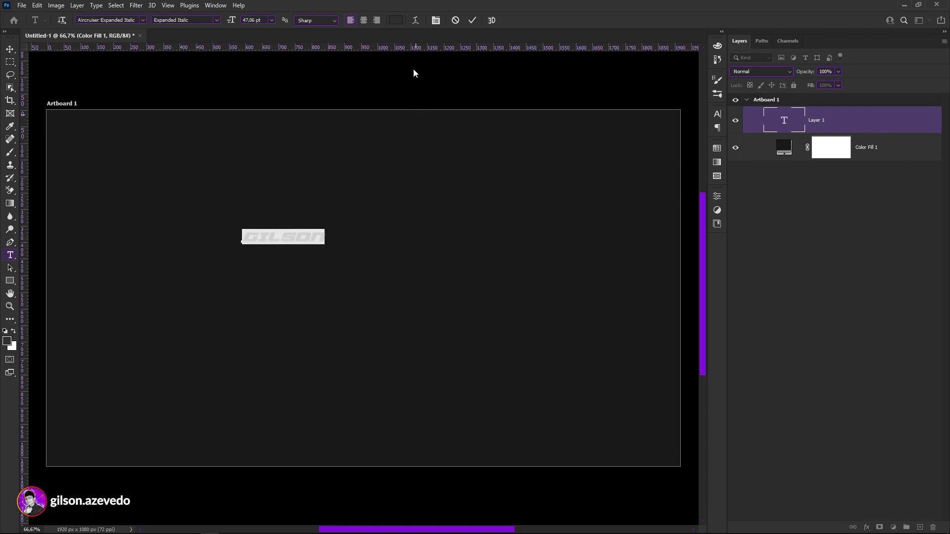
{"action": "left_click", "coordinate": [395, 22]}
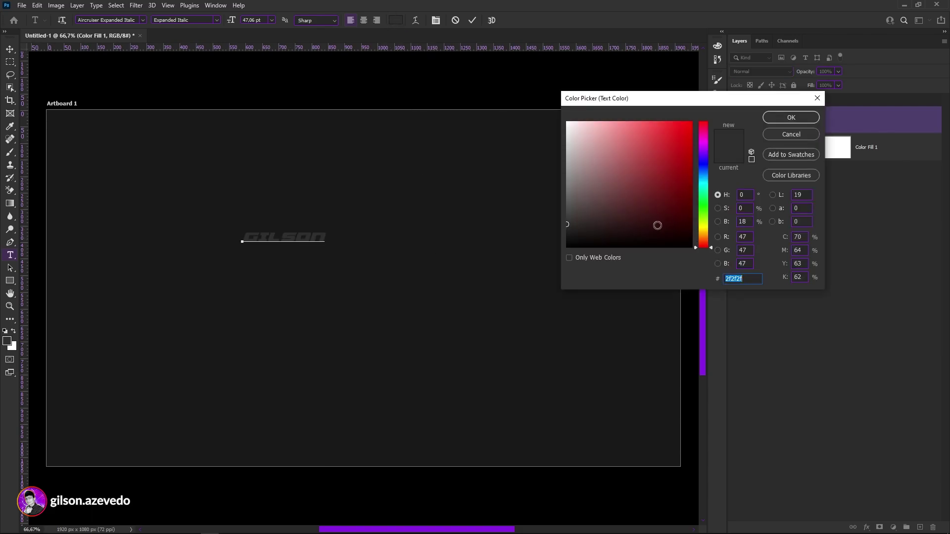
{"action": "left_click_drag", "start_coordinate": [705, 239], "coordinate": [705, 235]}
{"action": "left_click_drag", "start_coordinate": [673, 203], "coordinate": [693, 120]}
{"action": "left_click_drag", "start_coordinate": [704, 234], "coordinate": [706, 233]}
{"action": "left_click", "coordinate": [784, 119]}
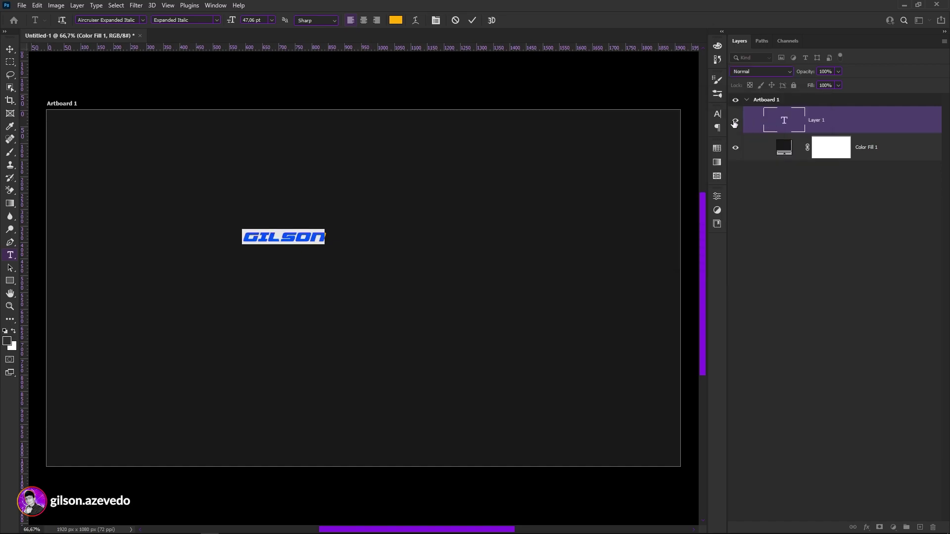
Enlarge the name text to span about two thirds of the artboard's width and move it near the centre.
{"action": "left_click", "coordinate": [9, 48]}
{"action": "key", "text": "ctrl+t"}
{"action": "left_click_drag", "start_coordinate": [328, 246], "coordinate": [648, 319]}
{"action": "left_click_drag", "start_coordinate": [565, 300], "coordinate": [474, 292]}
{"action": "key", "text": "Return"}
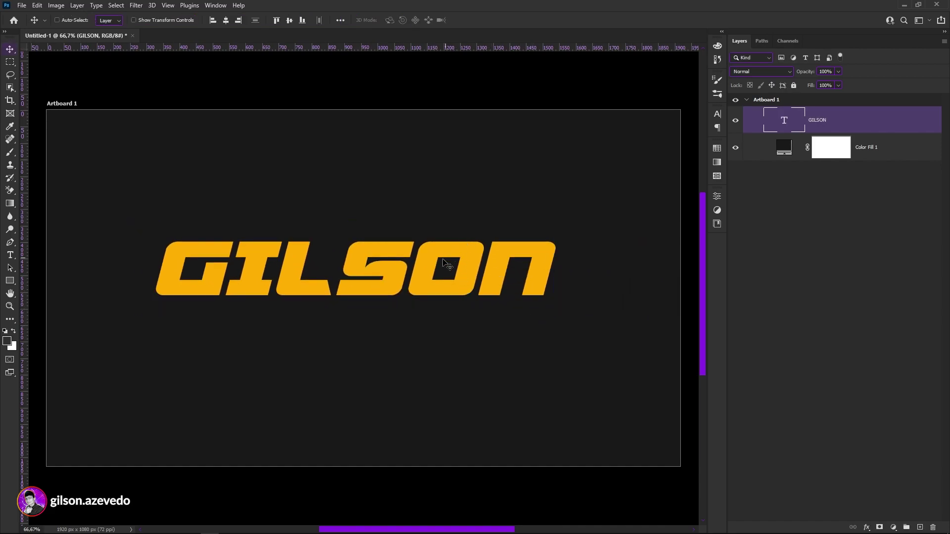
{"action": "left_click_drag", "start_coordinate": [392, 271], "coordinate": [398, 270]}
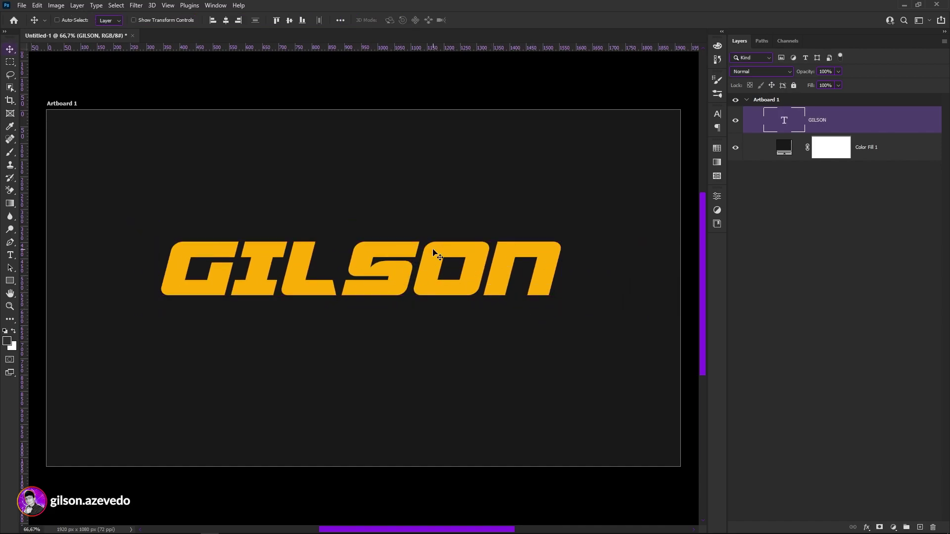
Add a white Stroke effect around the name text through its layer style.
{"action": "double_click", "coordinate": [850, 130]}
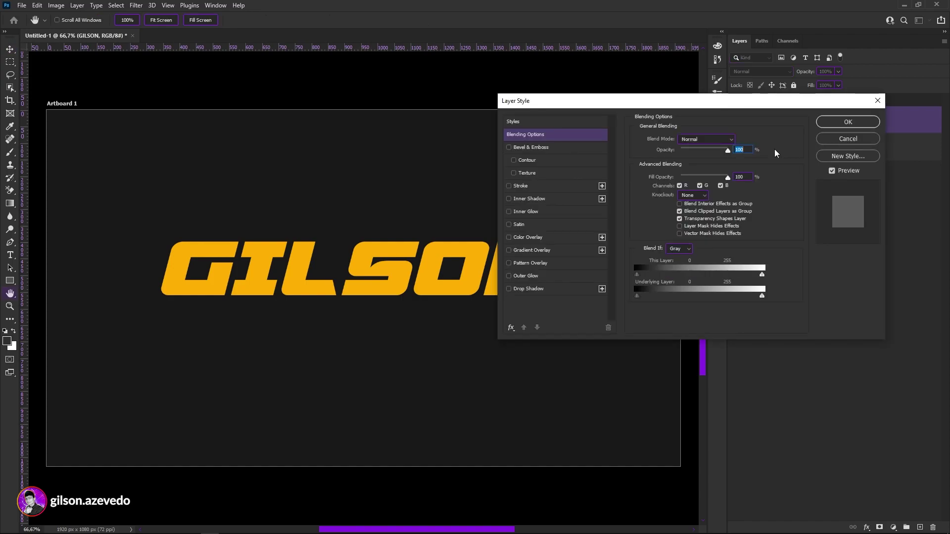
{"action": "left_click", "coordinate": [509, 186]}
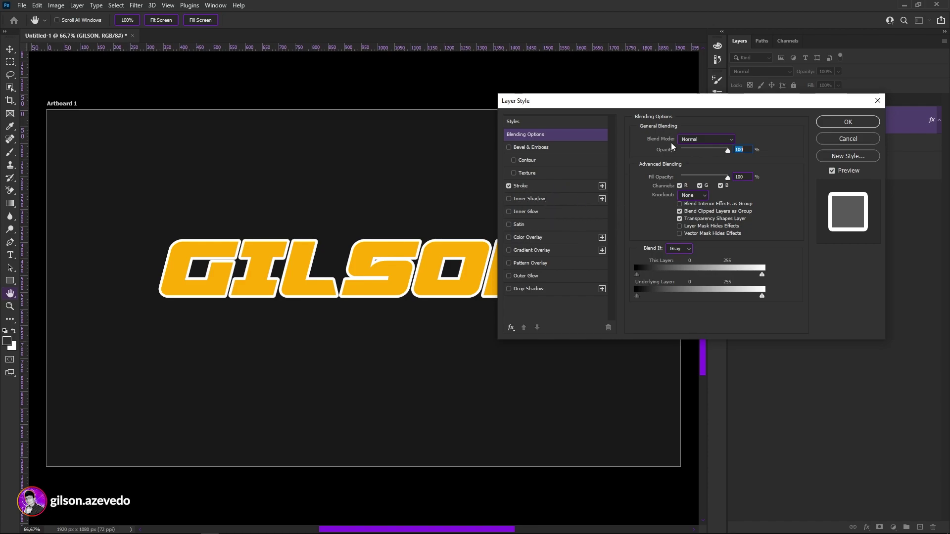
{"action": "left_click_drag", "start_coordinate": [648, 104], "coordinate": [730, 102]}
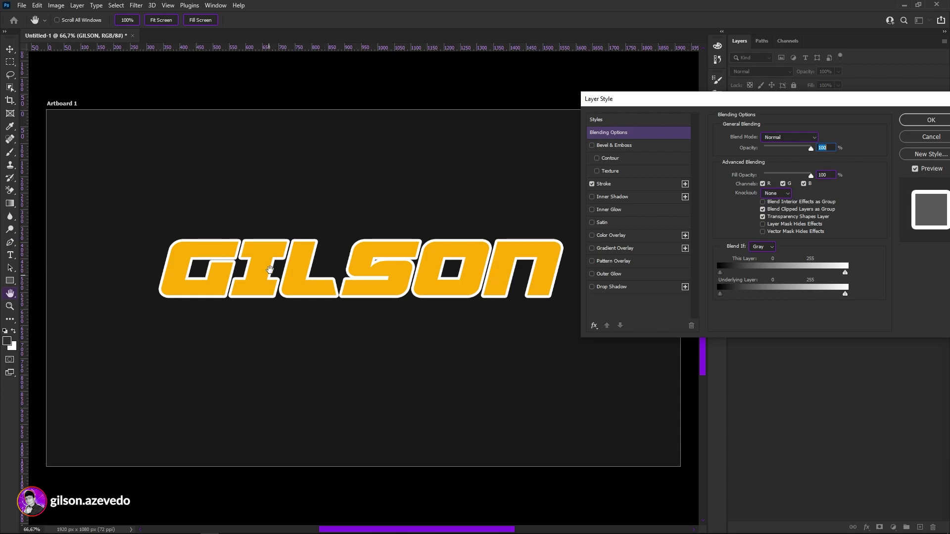
{"action": "left_click_drag", "start_coordinate": [715, 99], "coordinate": [512, 145]}
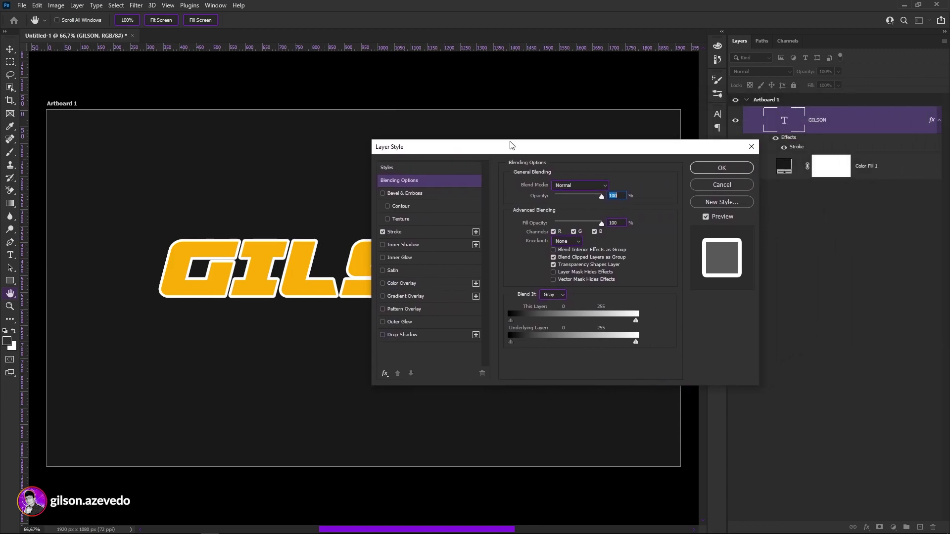
{"action": "left_click", "coordinate": [722, 168]}
Test lowering and restoring the outlined text's fill, and lower its opacity to 22% before returning it to 100%.
{"action": "left_click", "coordinate": [838, 85]}
{"action": "mouse_move", "coordinate": [839, 97]}
{"action": "left_mouse_down"}
{"action": "mouse_move", "coordinate": [771, 98]}
{"action": "mouse_move", "coordinate": [711, 259]}
{"action": "left_mouse_up"}
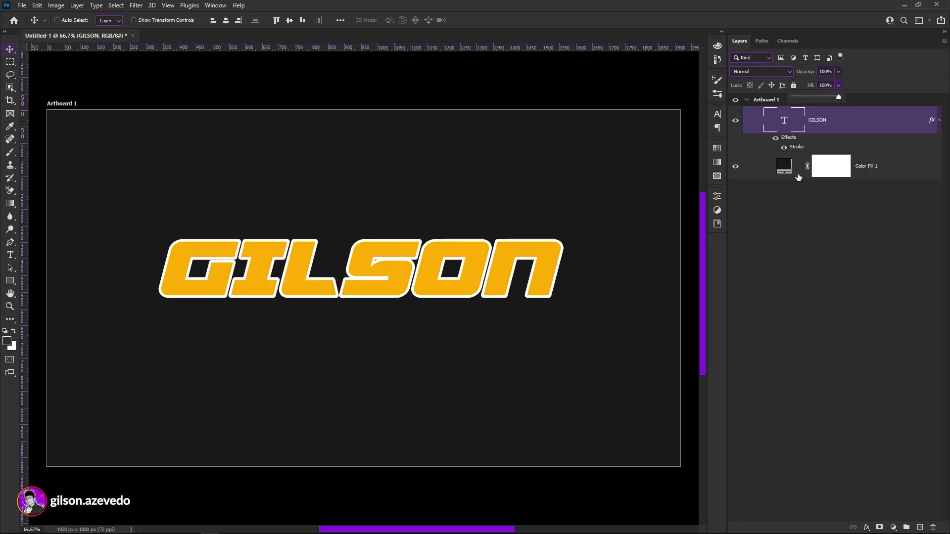
{"action": "left_click", "coordinate": [839, 71]}
{"action": "left_click_drag", "start_coordinate": [840, 82], "coordinate": [803, 83]}
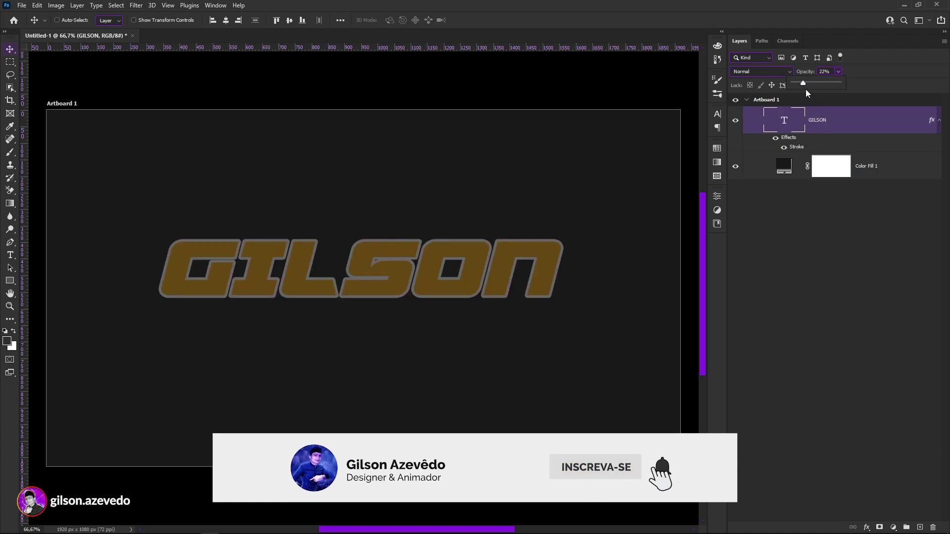
{"action": "left_click", "coordinate": [838, 83]}
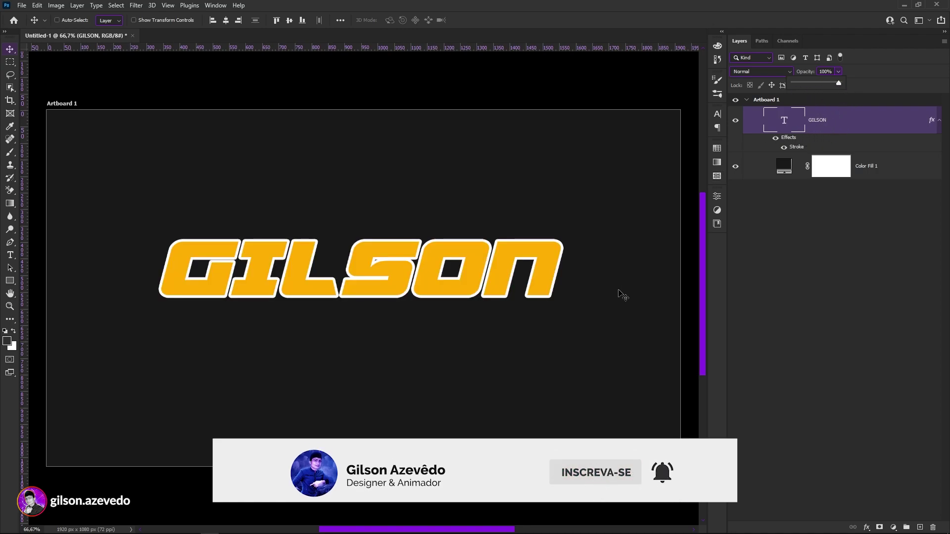
Test the fill of the outlined name text and return it to 100%.
{"action": "left_click", "coordinate": [870, 78]}
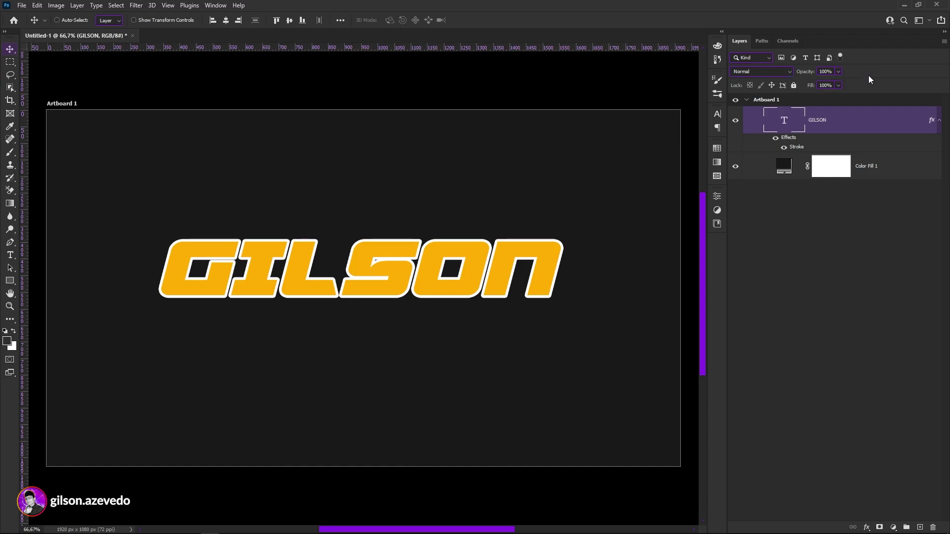
{"action": "left_click", "coordinate": [837, 86]}
{"action": "left_click_drag", "start_coordinate": [817, 99], "coordinate": [865, 81]}
Open the name text's layer style, lower the Stroke effect's opacity to 16%, and restore it to 100%.
{"action": "double_click", "coordinate": [836, 124]}
{"action": "left_click", "coordinate": [396, 232]}
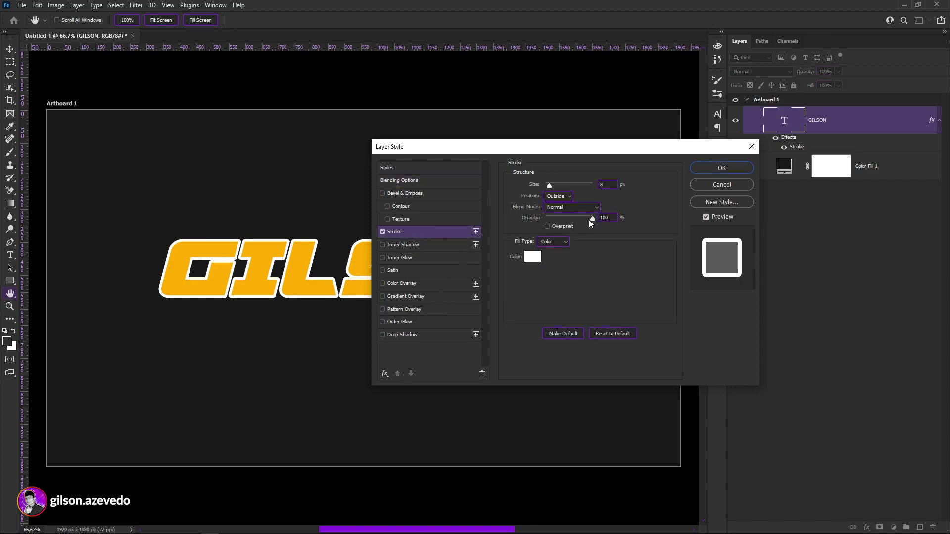
{"action": "mouse_move", "coordinate": [588, 221]}
{"action": "left_mouse_down"}
{"action": "mouse_move", "coordinate": [554, 220]}
{"action": "mouse_move", "coordinate": [250, 310]}
{"action": "mouse_move", "coordinate": [517, 225]}
{"action": "mouse_move", "coordinate": [560, 225]}
{"action": "left_mouse_up"}
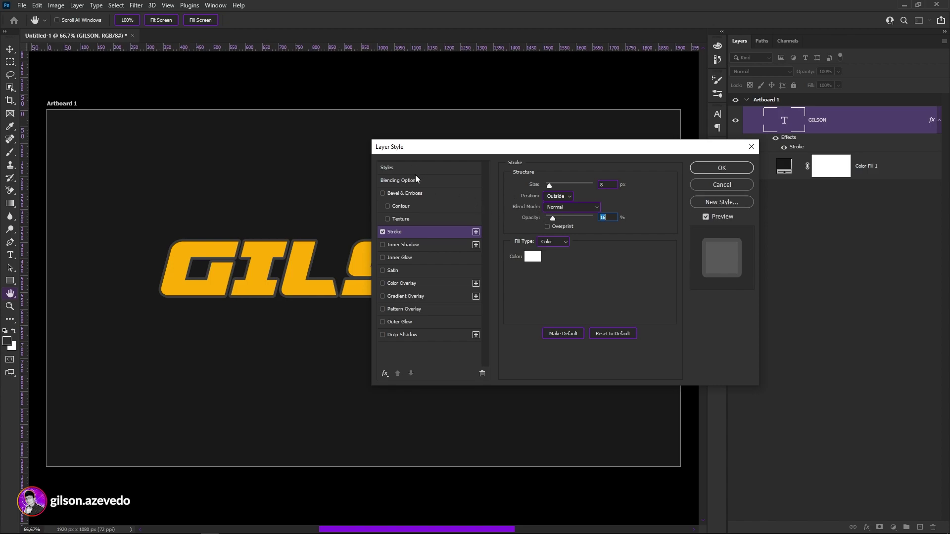
{"action": "left_click_drag", "start_coordinate": [552, 218], "coordinate": [610, 228]}
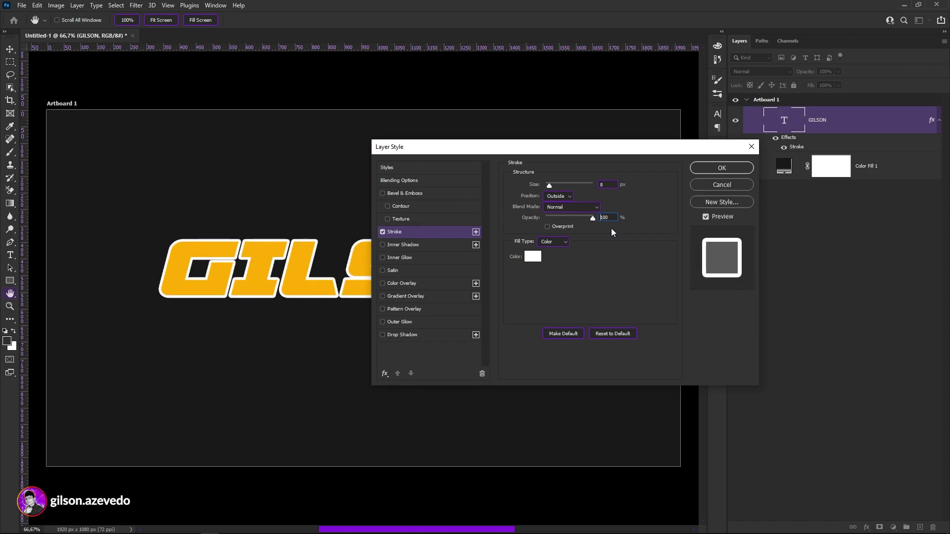
Set the name text's fill opacity to 0% in the layer style's blending options and apply the style.
{"action": "left_click", "coordinate": [400, 180]}
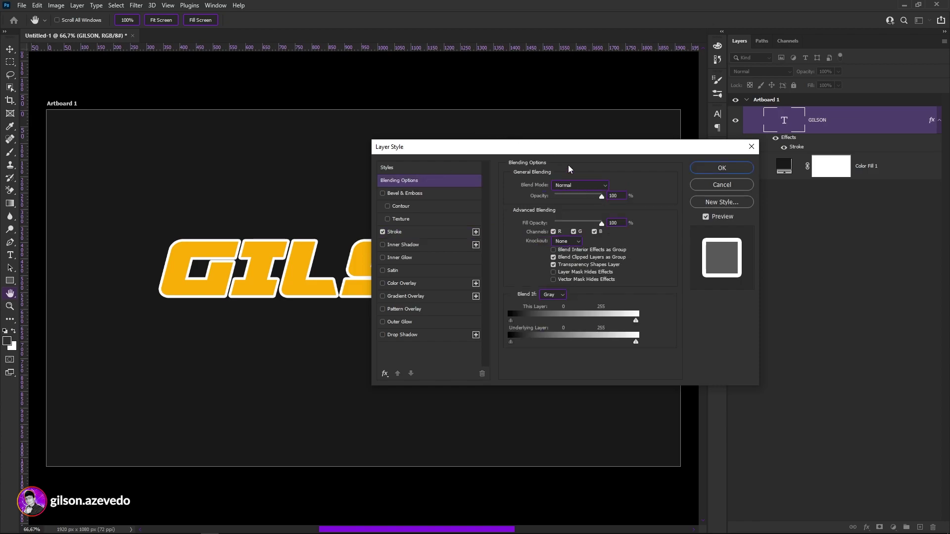
{"action": "left_click_drag", "start_coordinate": [601, 224], "coordinate": [482, 300]}
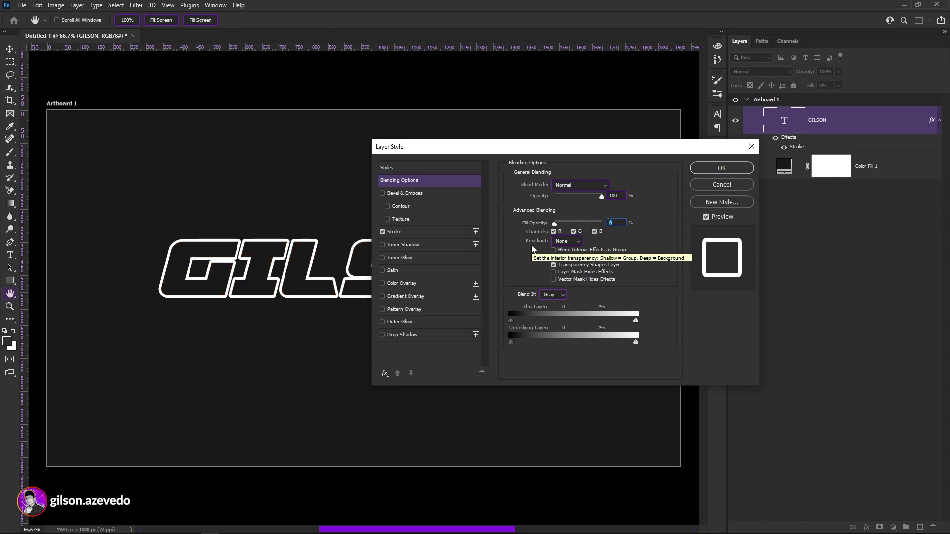
{"action": "left_click", "coordinate": [722, 169]}
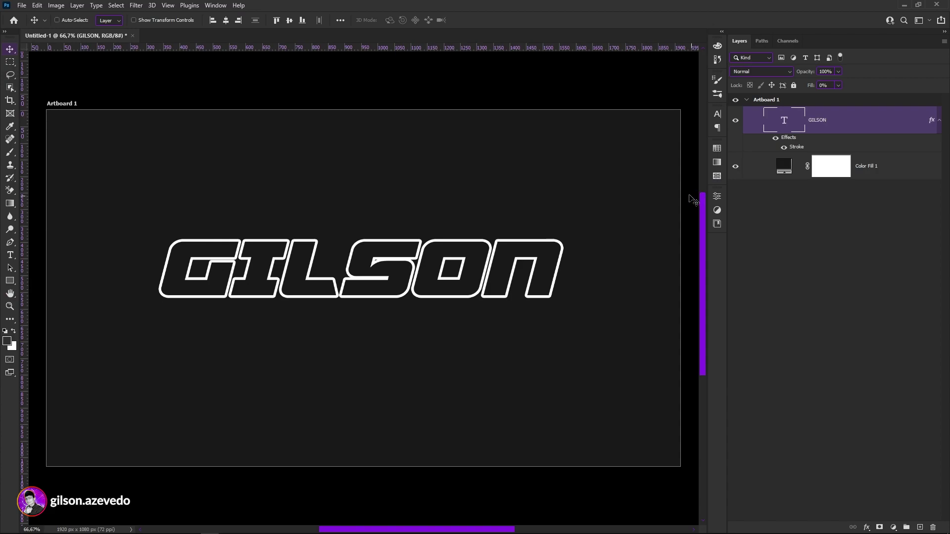